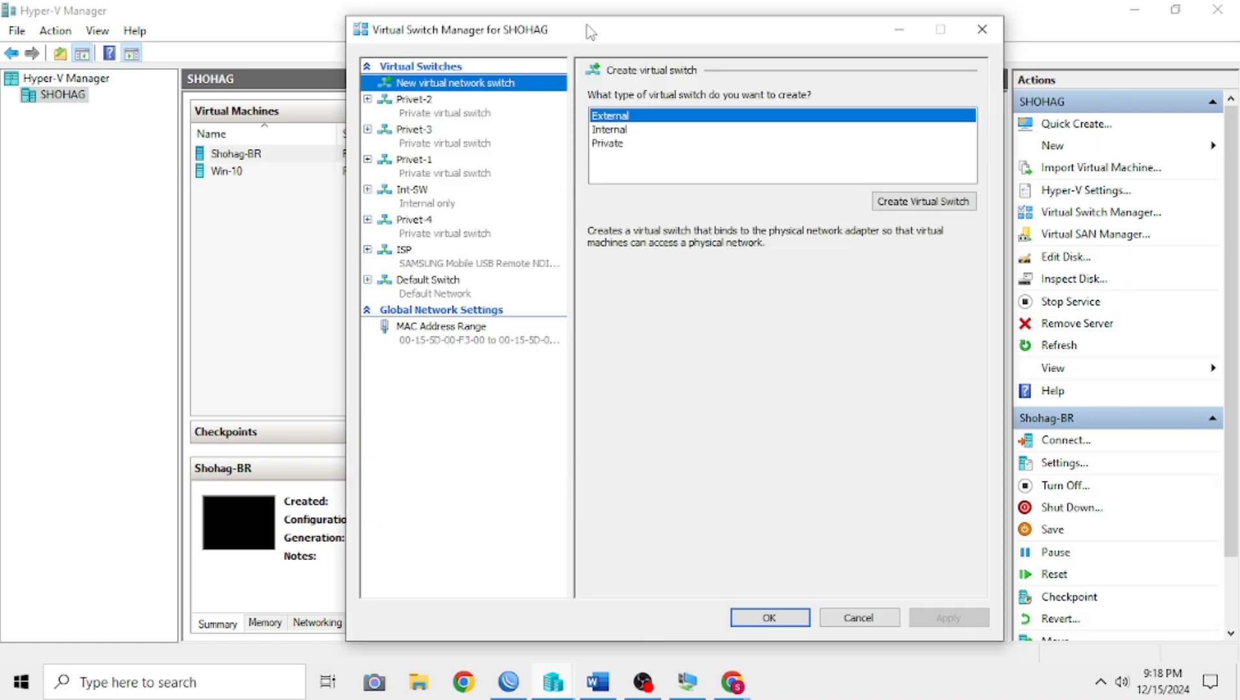
Step: Remove the Int-SW internal virtual switch in the Virtual Switch Manager and apply the change
drag(591, 31, 583, 35)
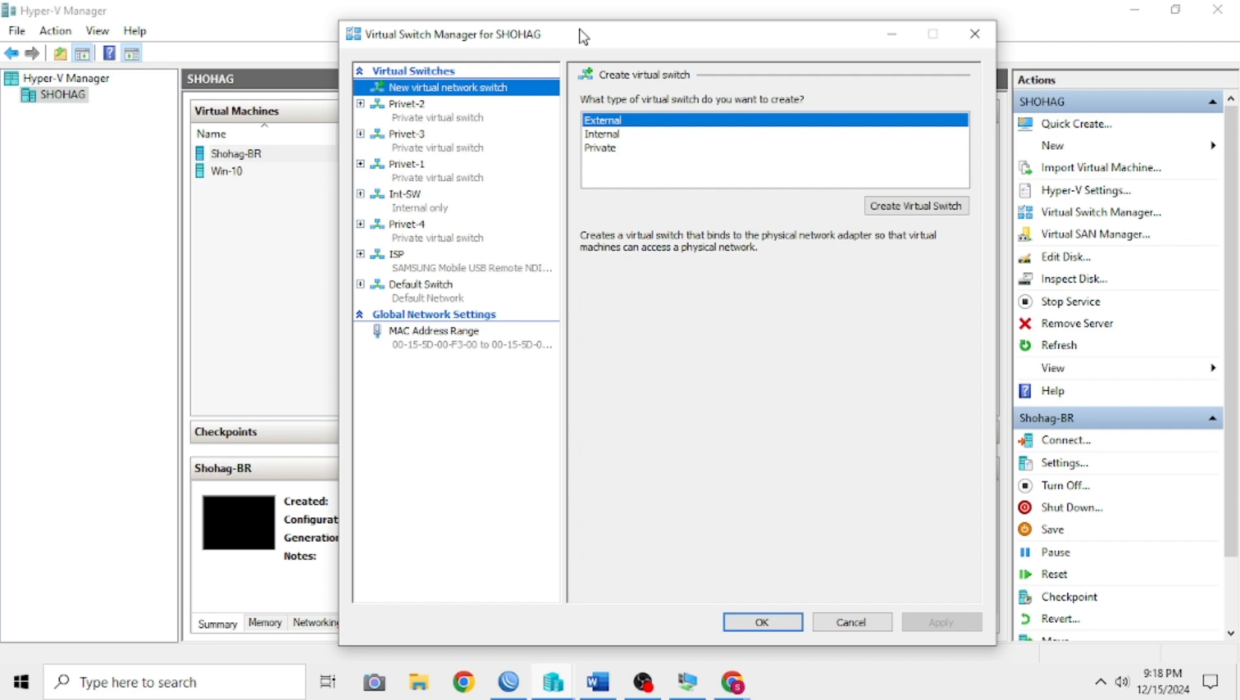
click(971, 34)
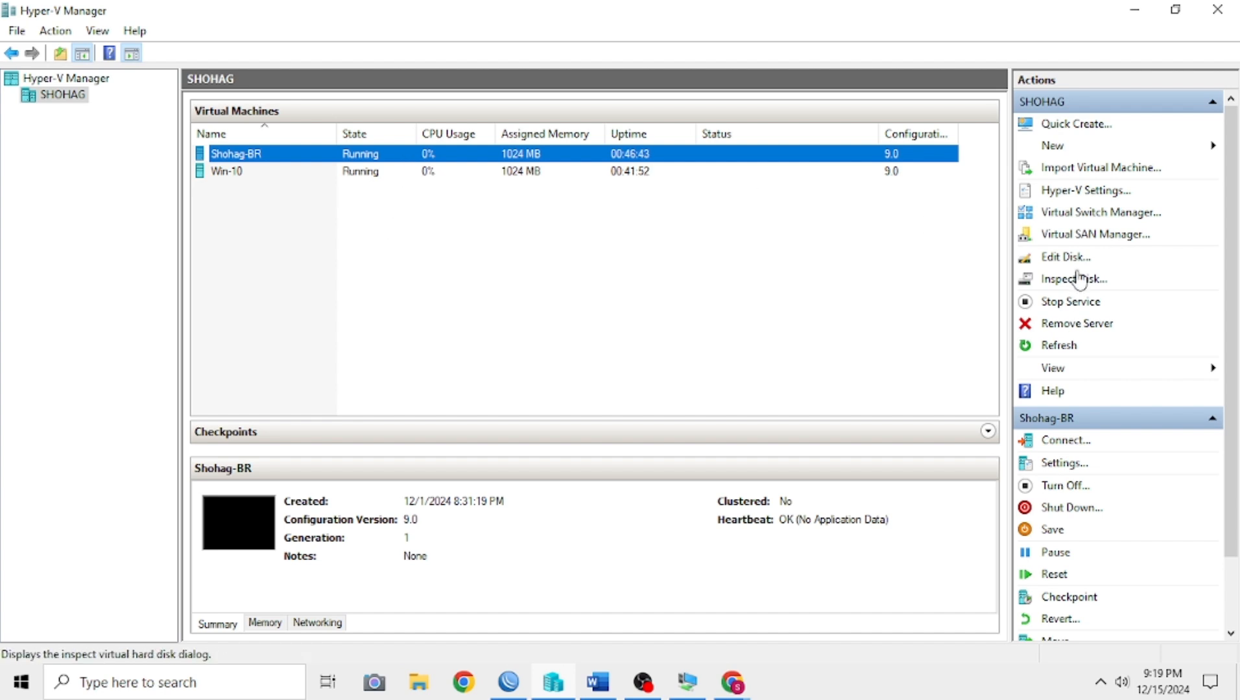
click(1097, 220)
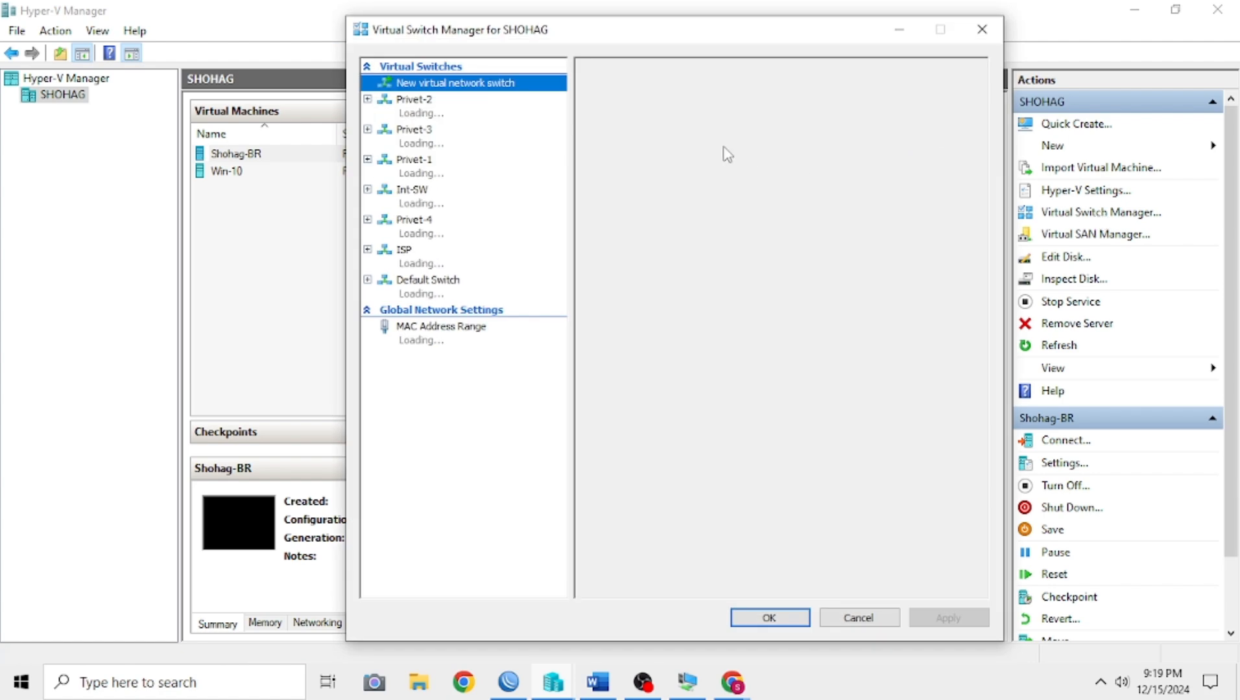
drag(537, 32, 546, 48)
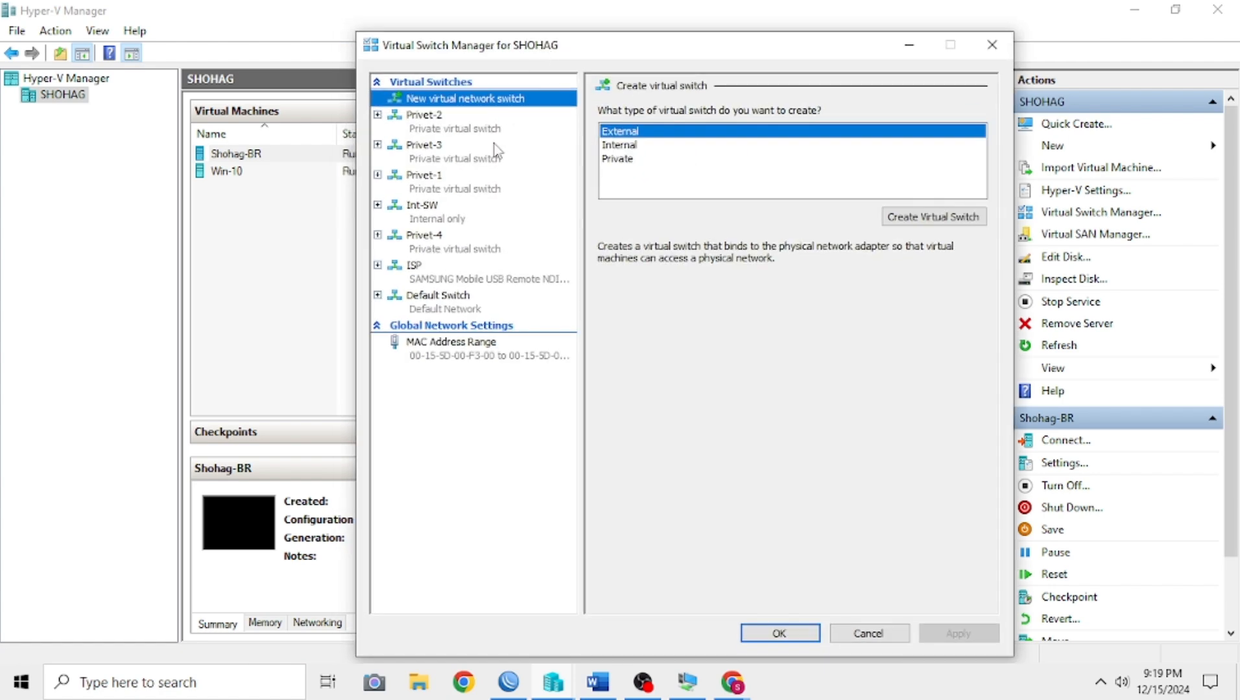
click(433, 220)
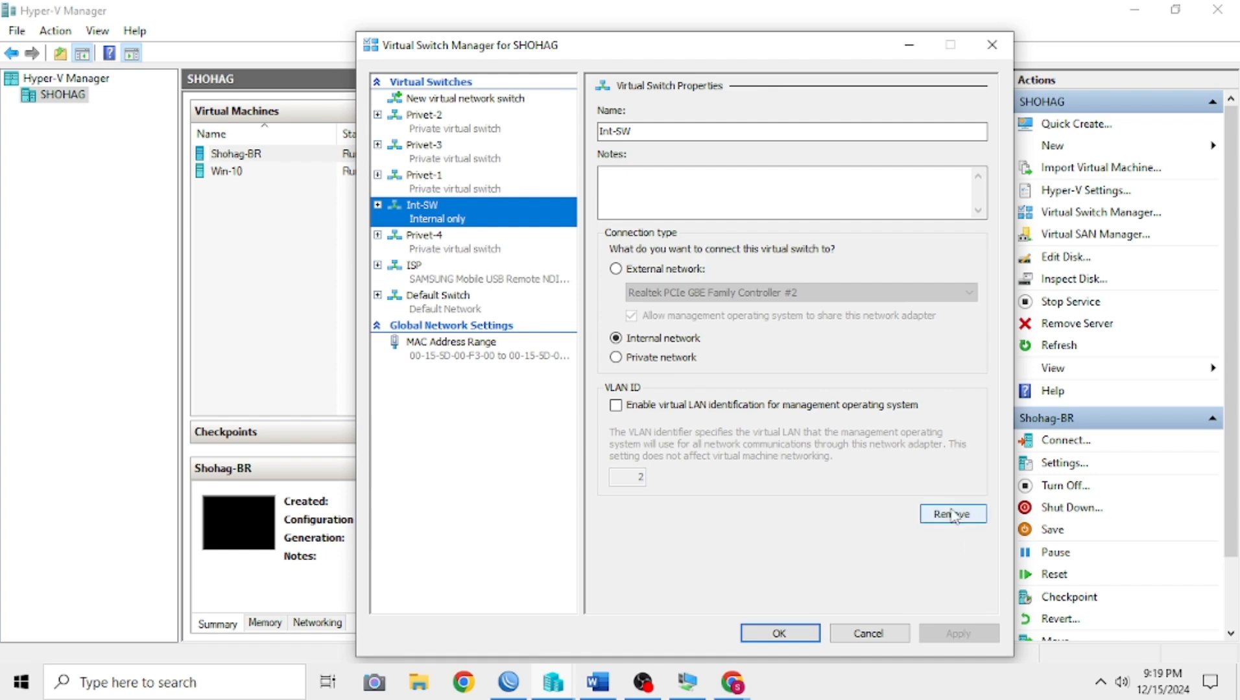
click(951, 515)
click(975, 633)
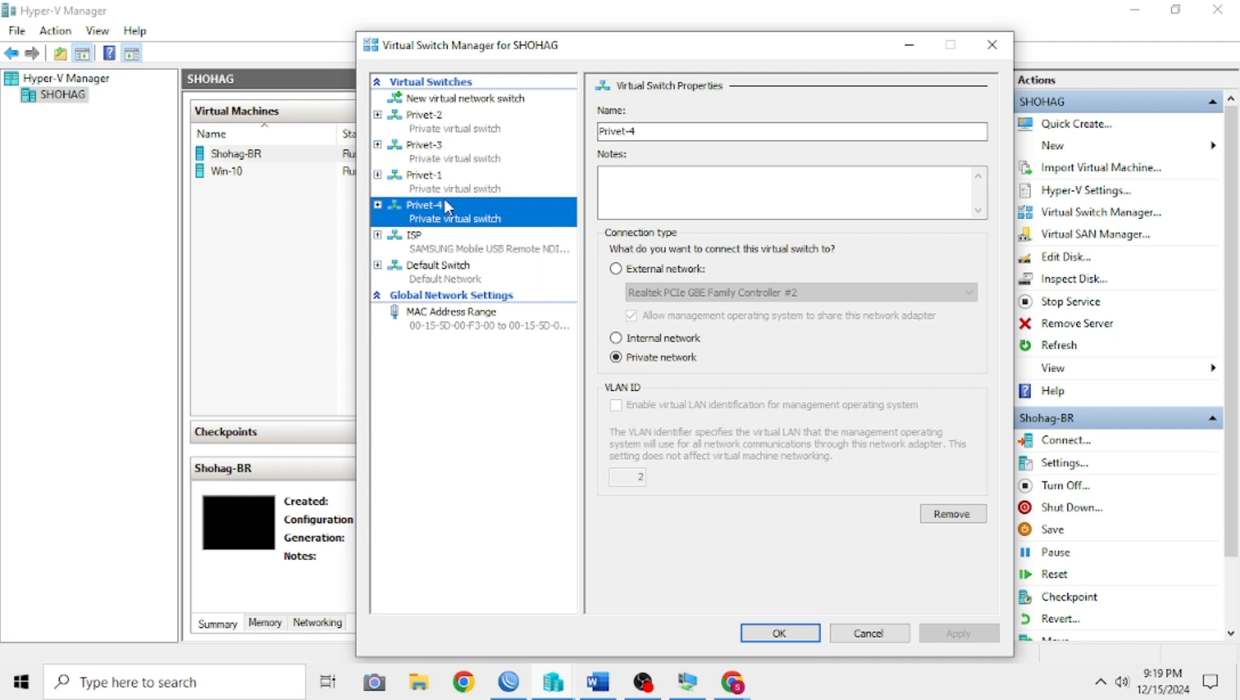
Step: Review the ISP and private virtual switches and the Private option for new switches, and close the Virtual Switch Manager
click(431, 246)
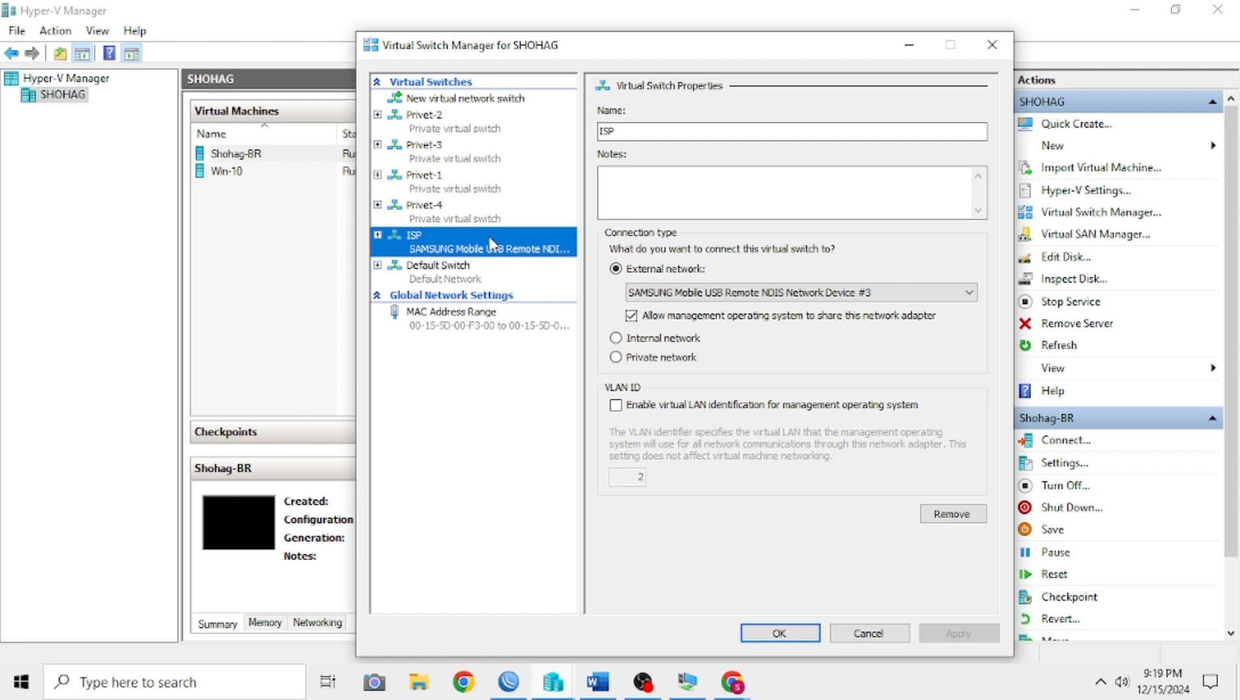
click(464, 129)
click(465, 185)
click(472, 211)
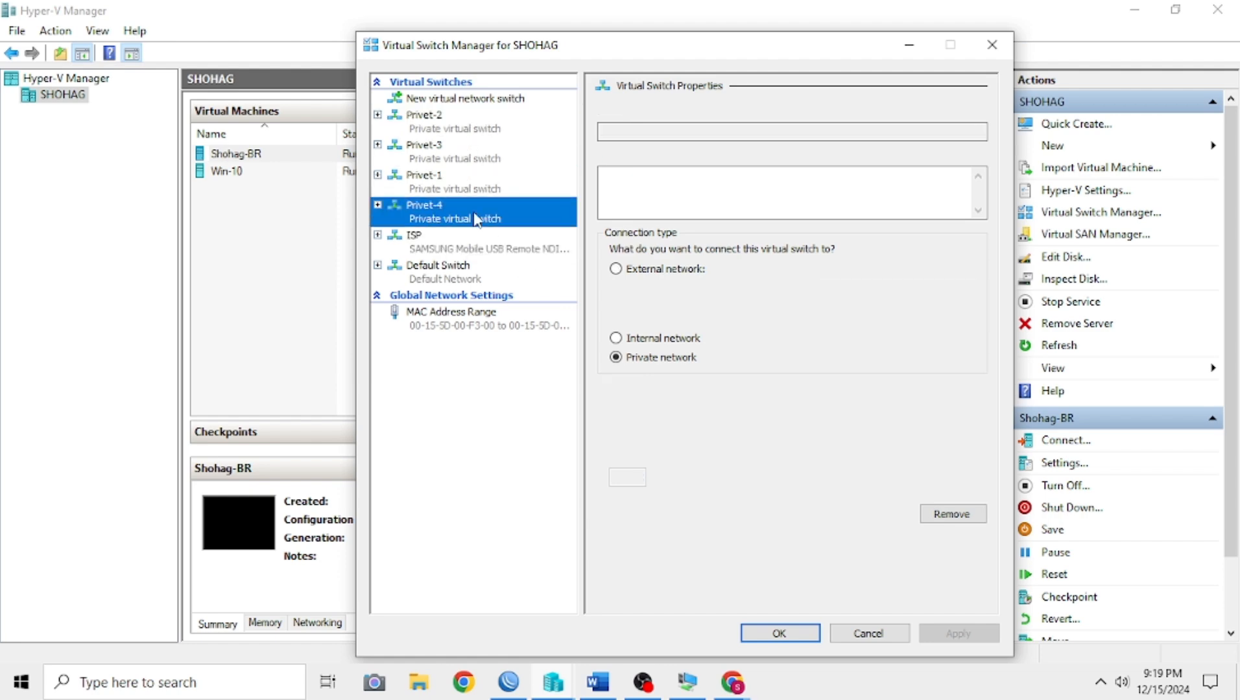
click(469, 148)
click(464, 126)
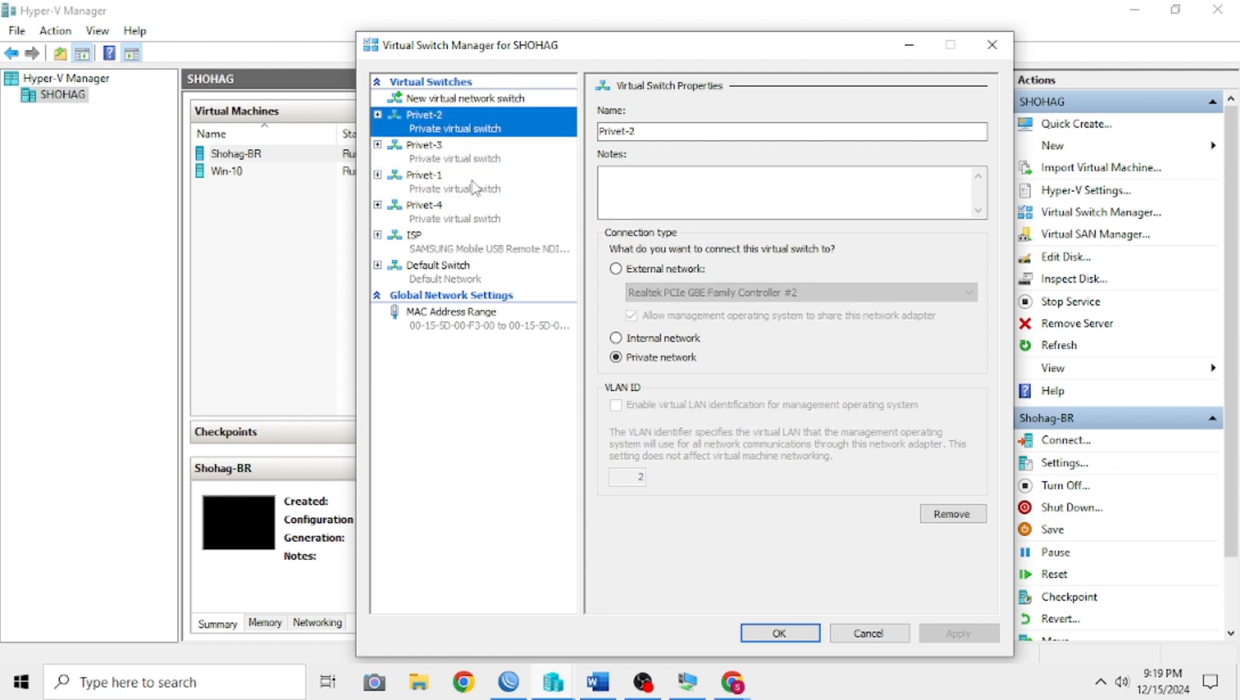
click(469, 98)
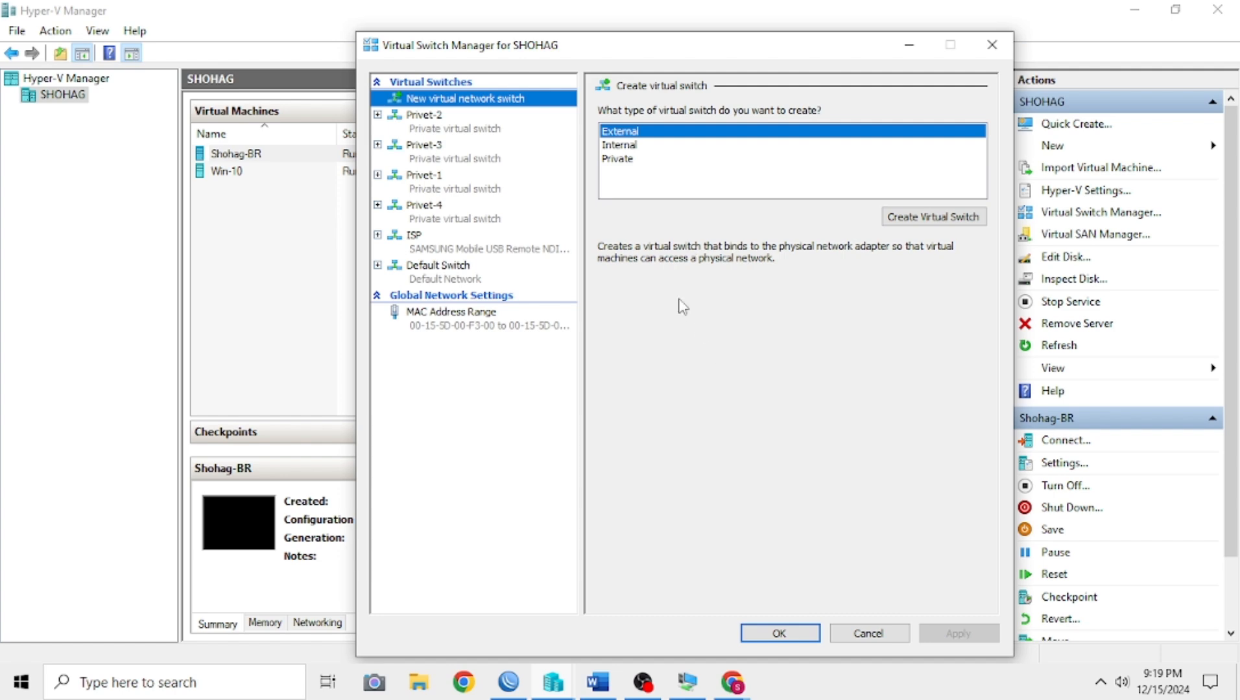
click(615, 158)
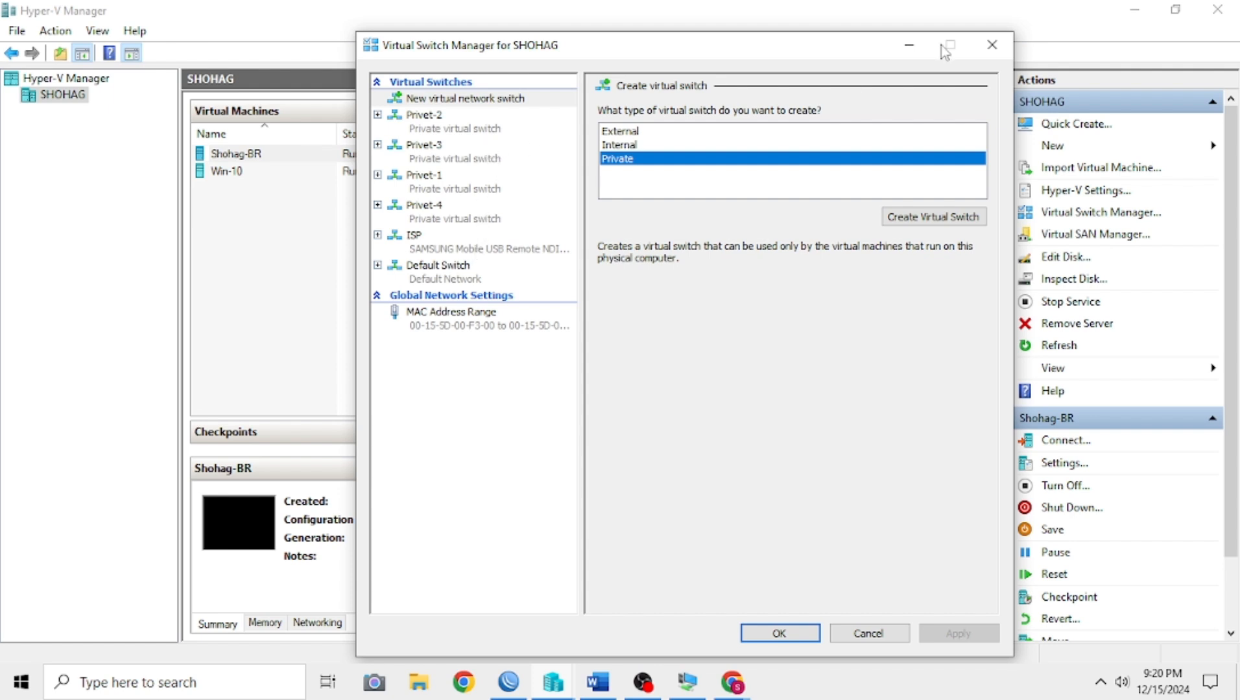
click(988, 46)
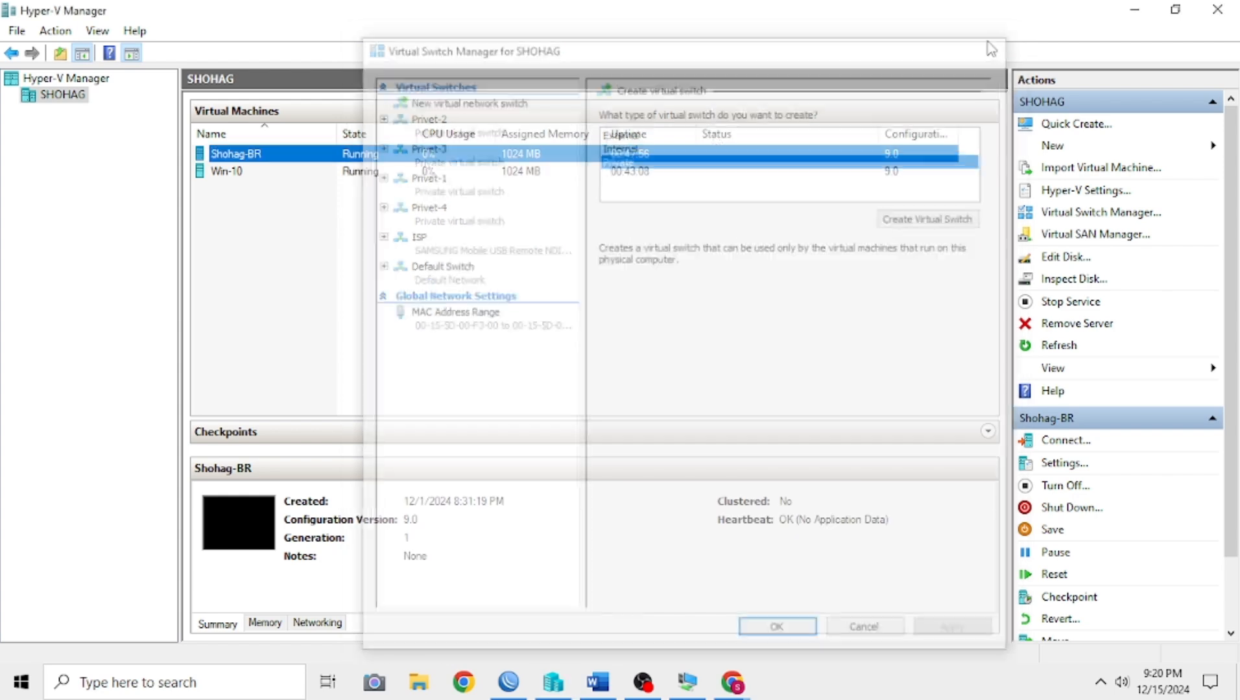
Step: Examine the virtual switch assignments of both network adapters in the router virtual machine's settings
right_click(246, 153)
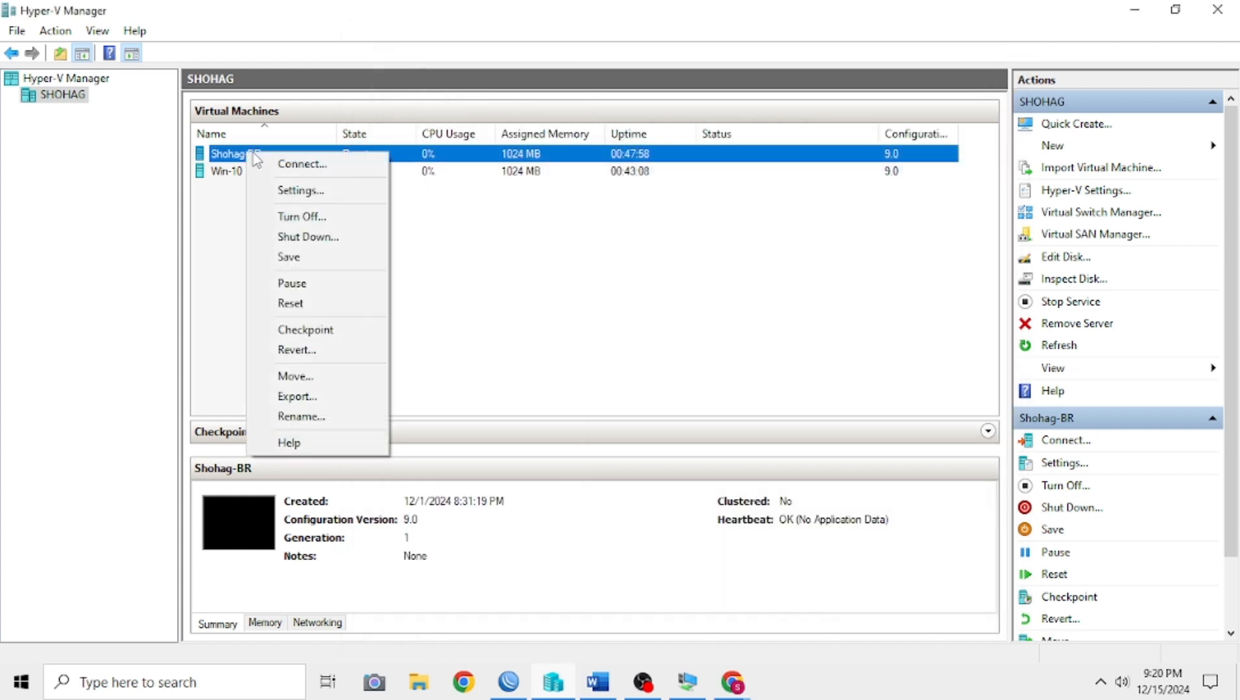
click(304, 190)
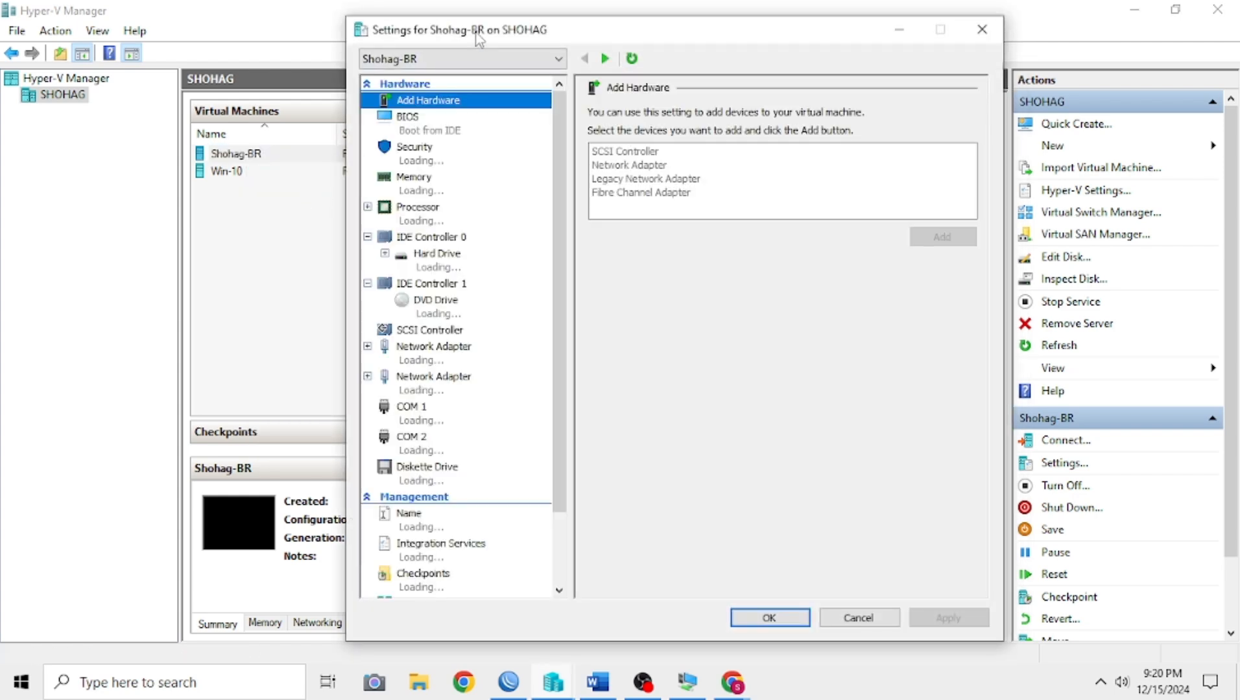
drag(476, 33, 583, 31)
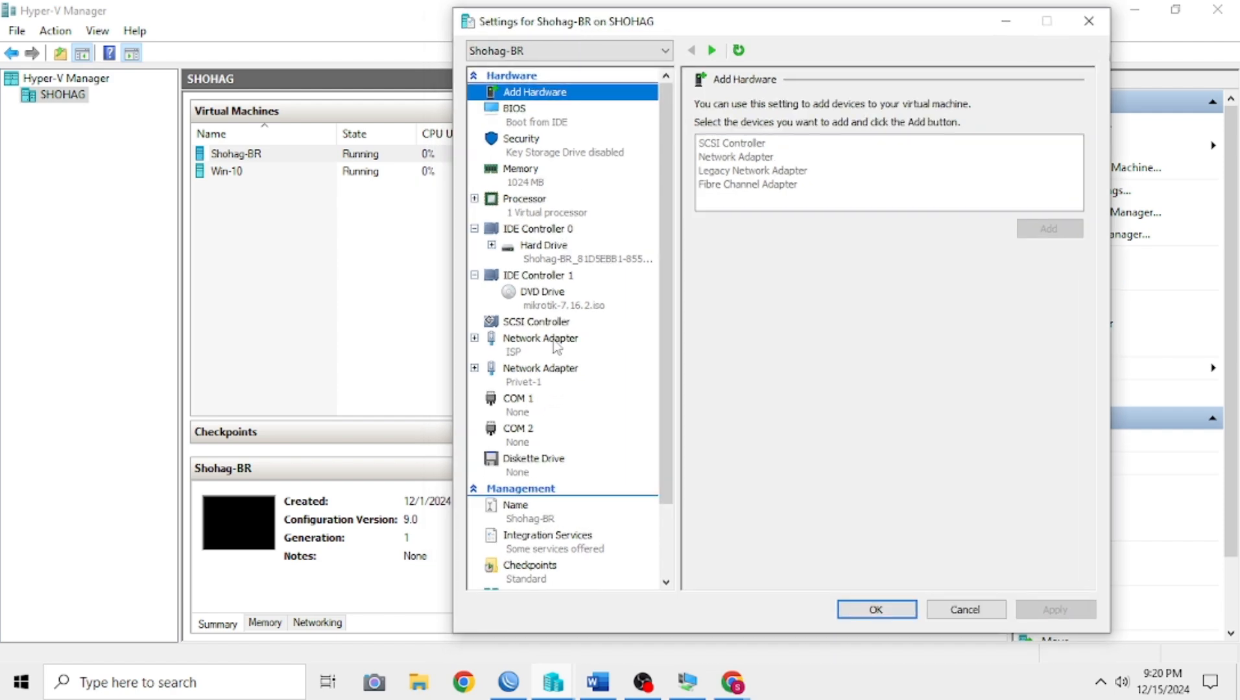
click(556, 347)
click(559, 379)
click(559, 356)
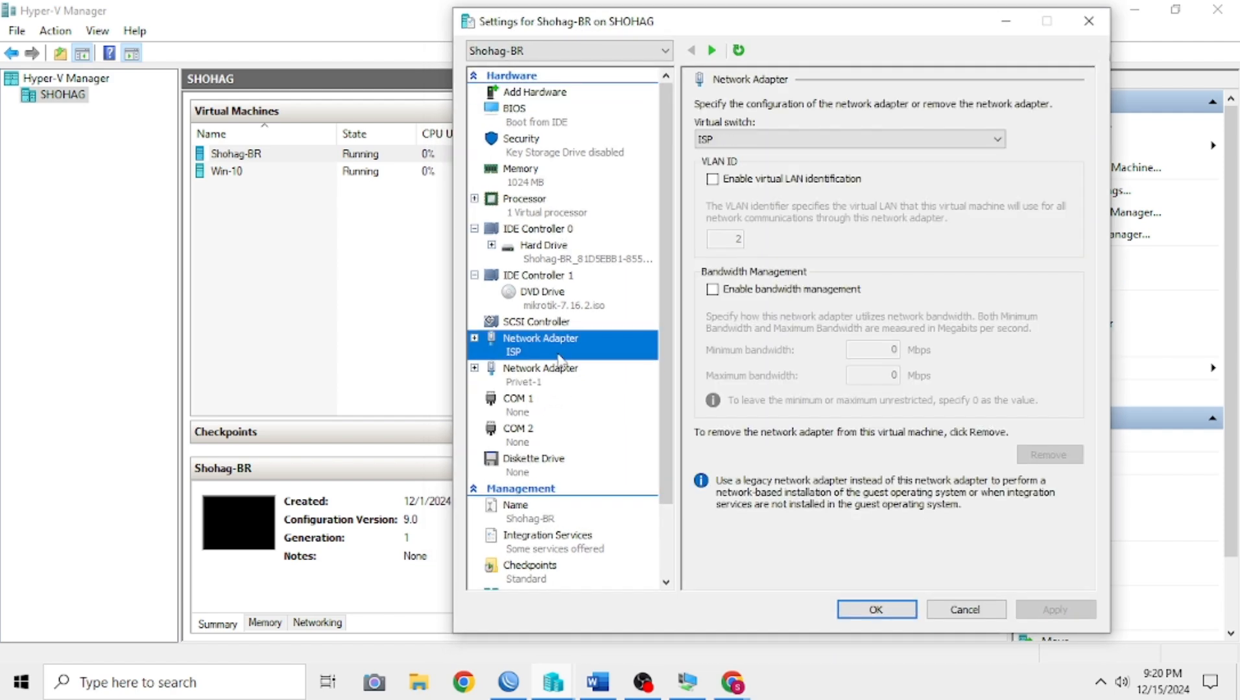
click(563, 382)
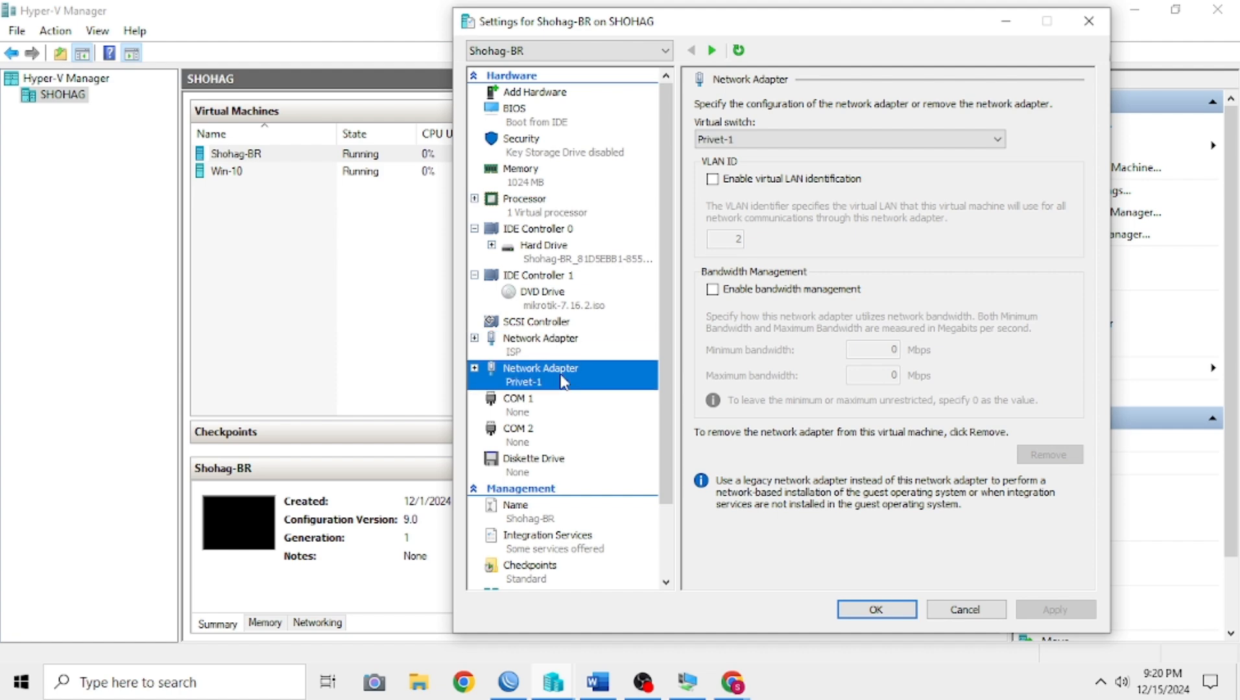
click(556, 352)
click(568, 384)
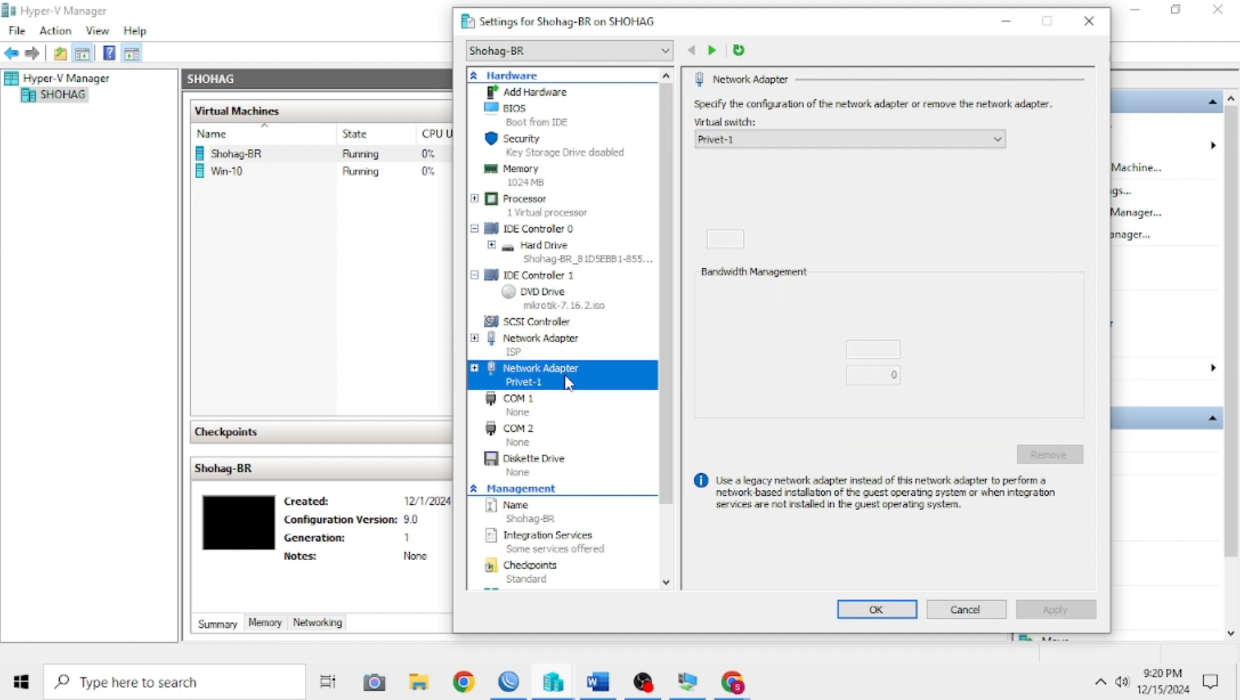
click(552, 348)
click(564, 376)
click(563, 346)
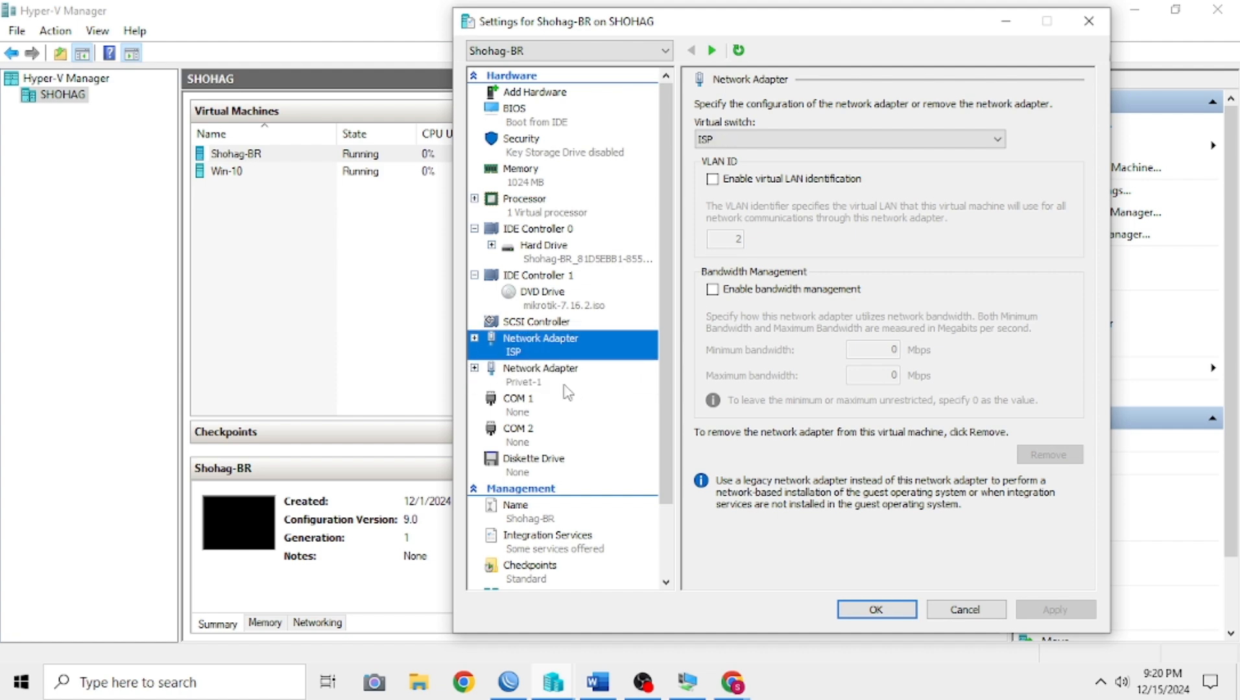
click(565, 384)
click(566, 350)
click(578, 381)
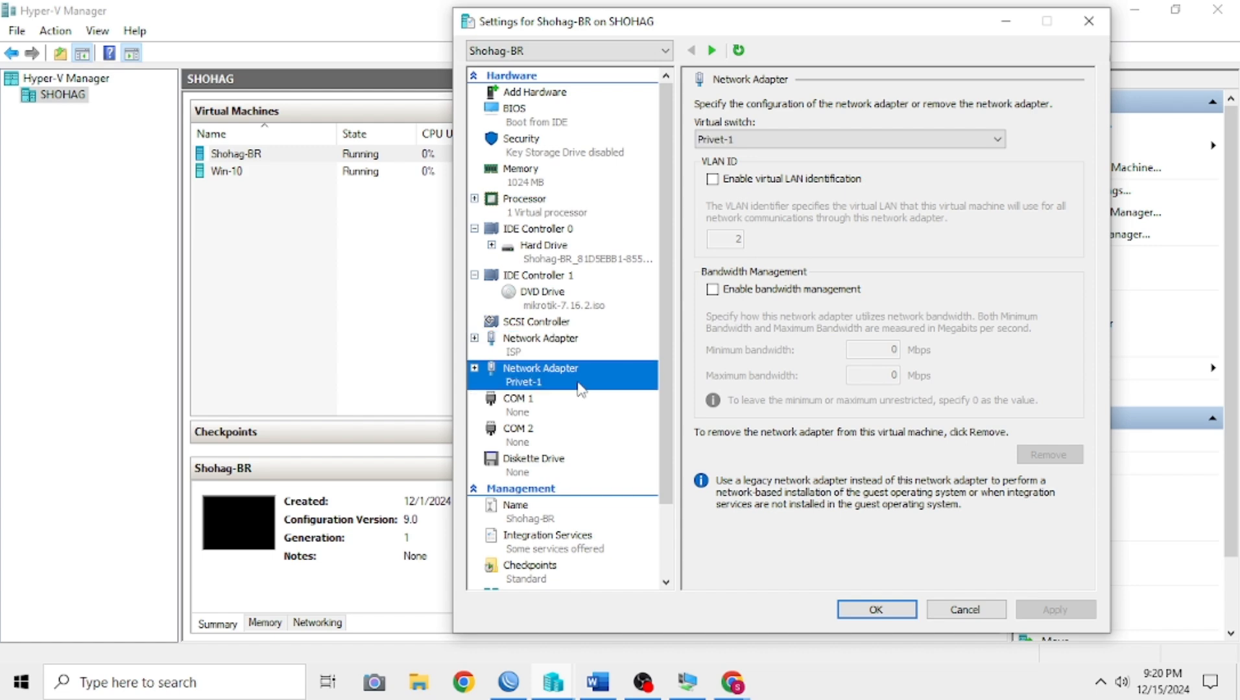
click(549, 344)
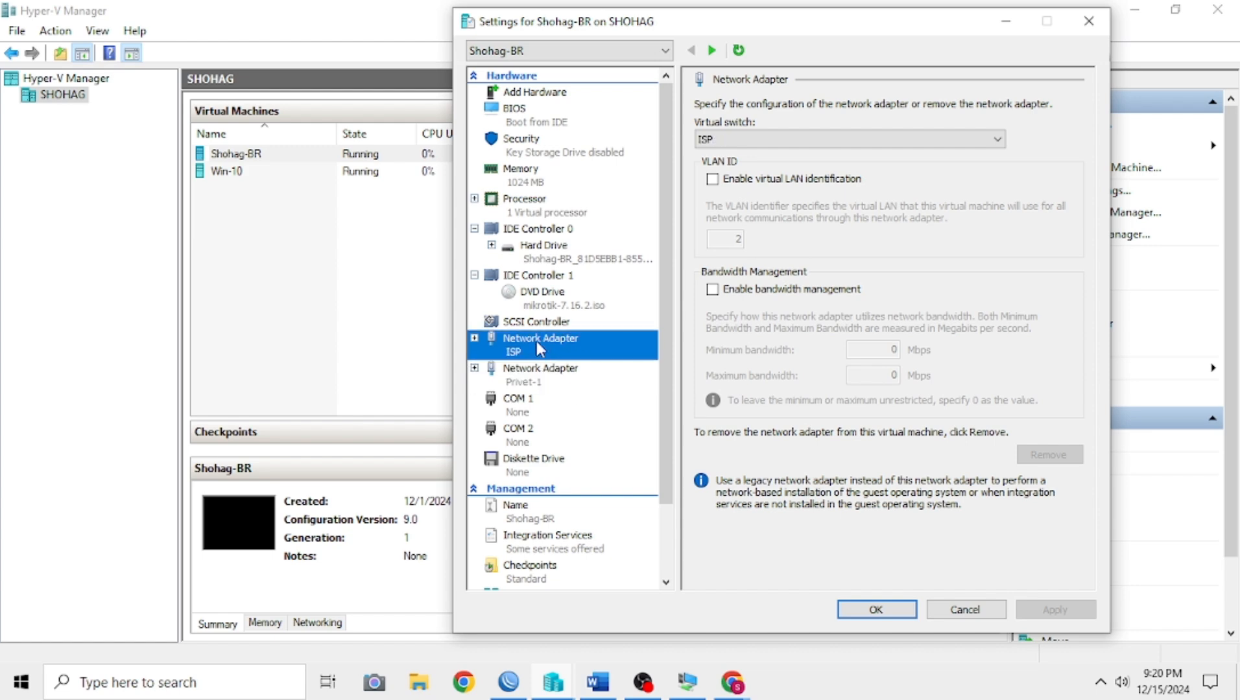
click(538, 375)
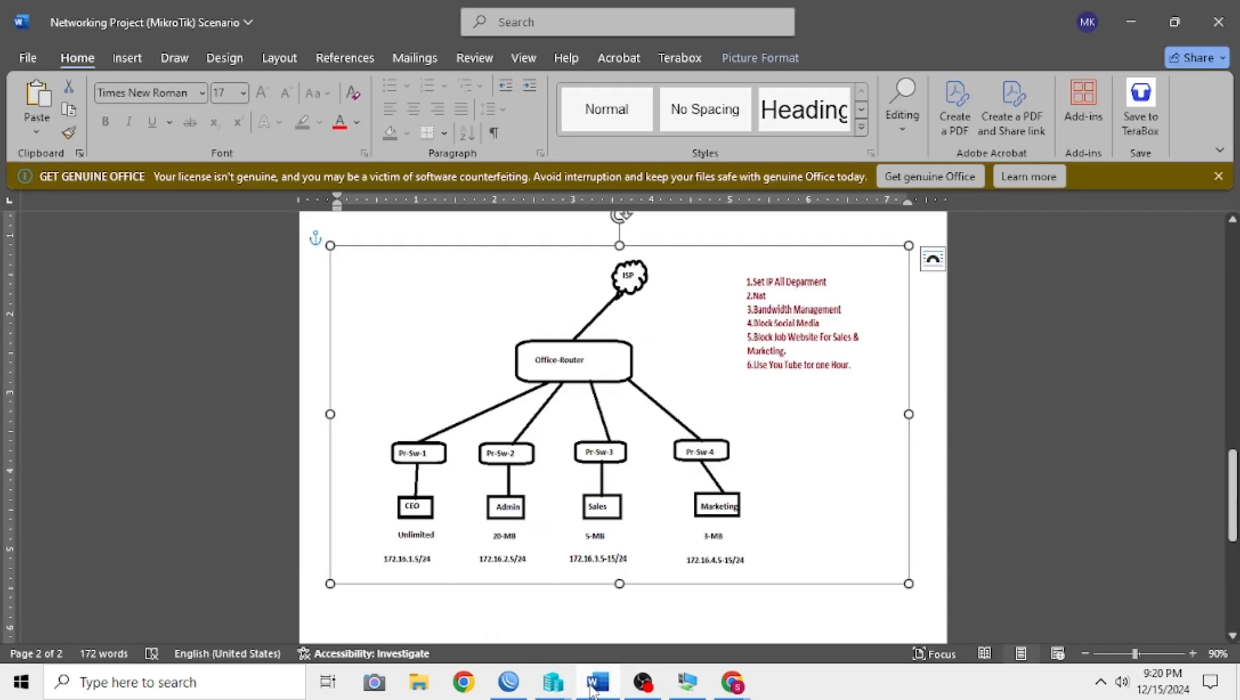
Step: Switch to Word to examine the office network diagram, and close the router virtual machine's settings
click(597, 682)
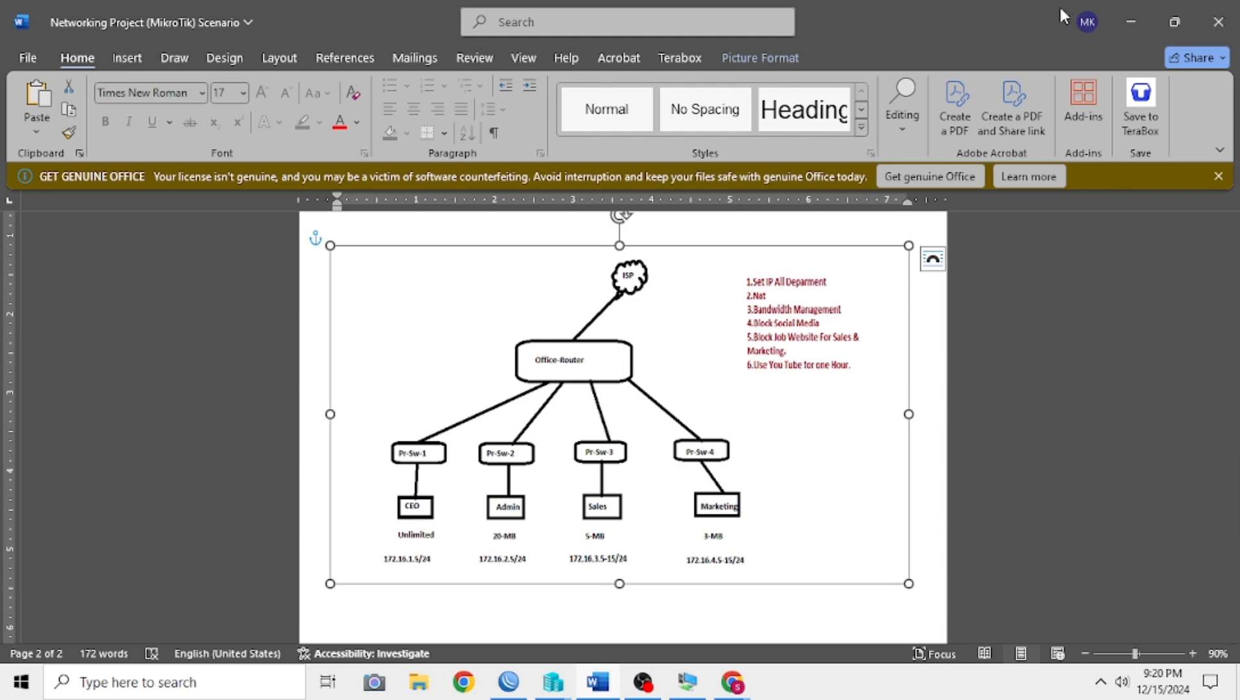
click(1126, 17)
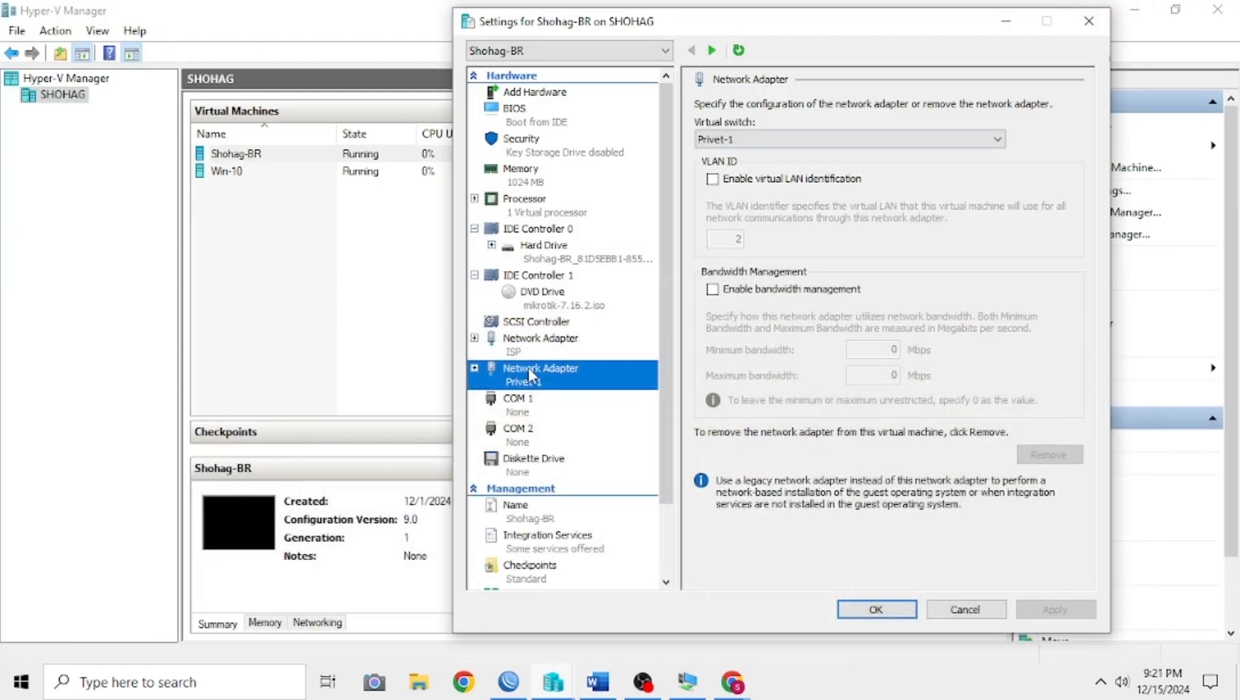
click(1088, 22)
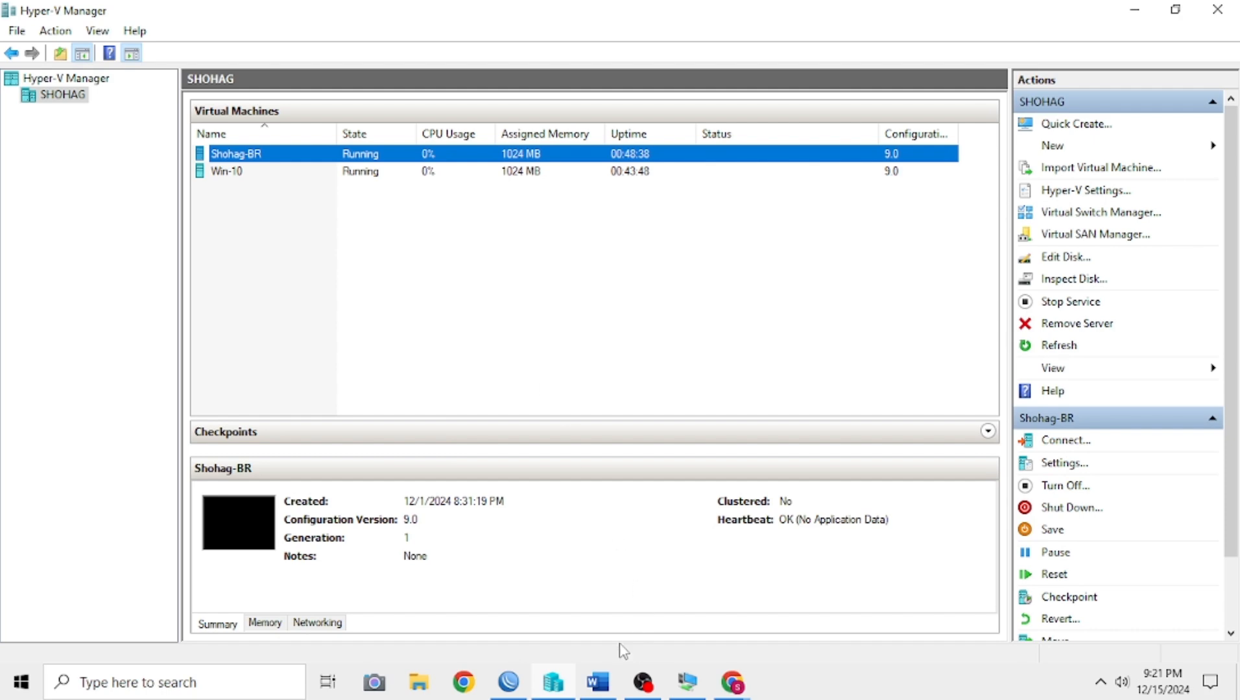
Step: Switch to WinBox and reset the MikroTik router's configuration without any reset options, confirming the reboot
click(508, 682)
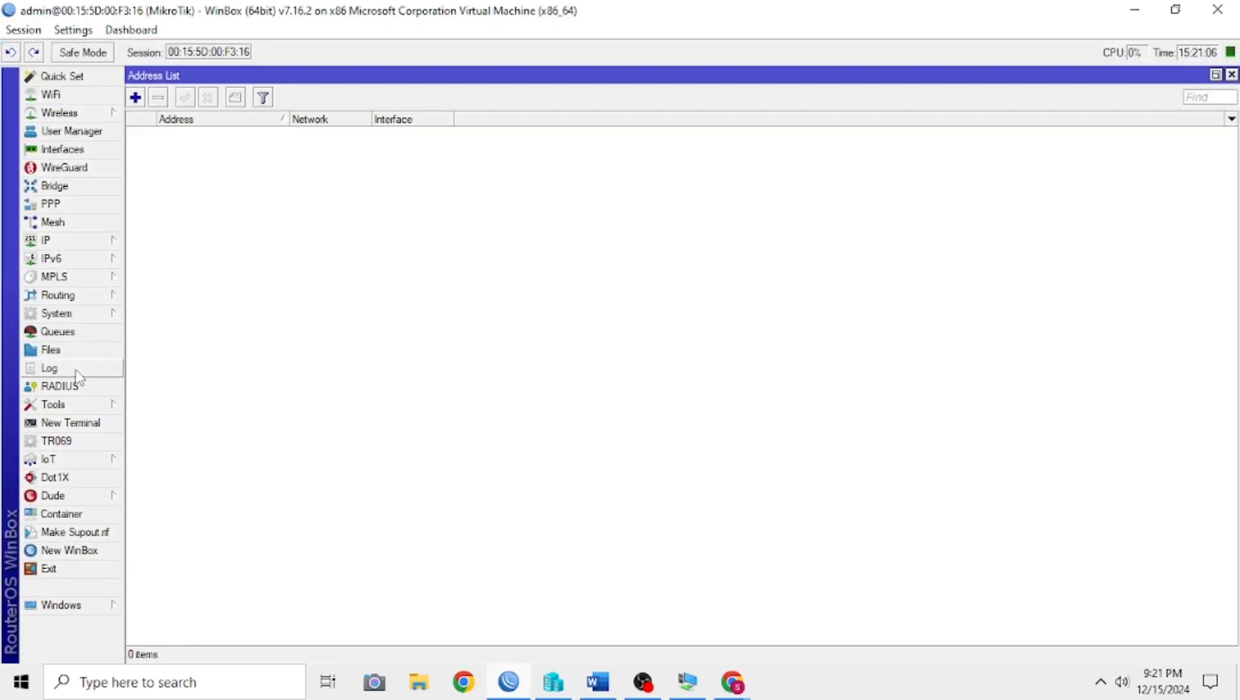
click(83, 313)
click(184, 509)
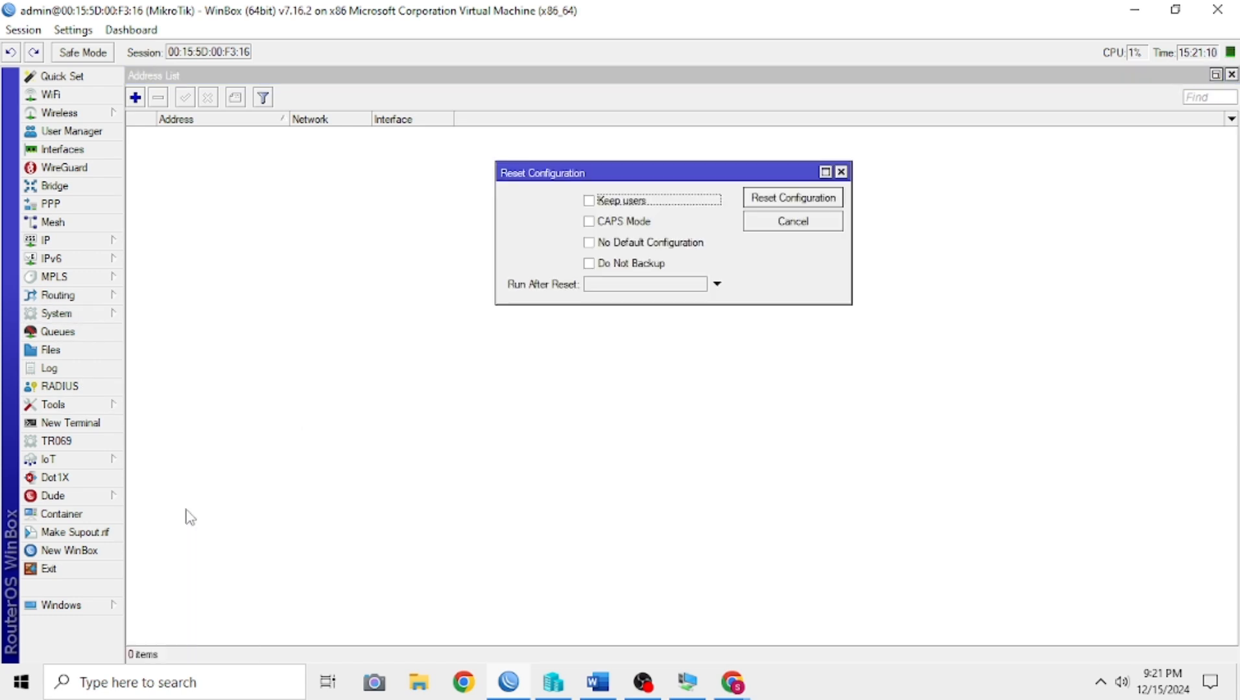
click(767, 206)
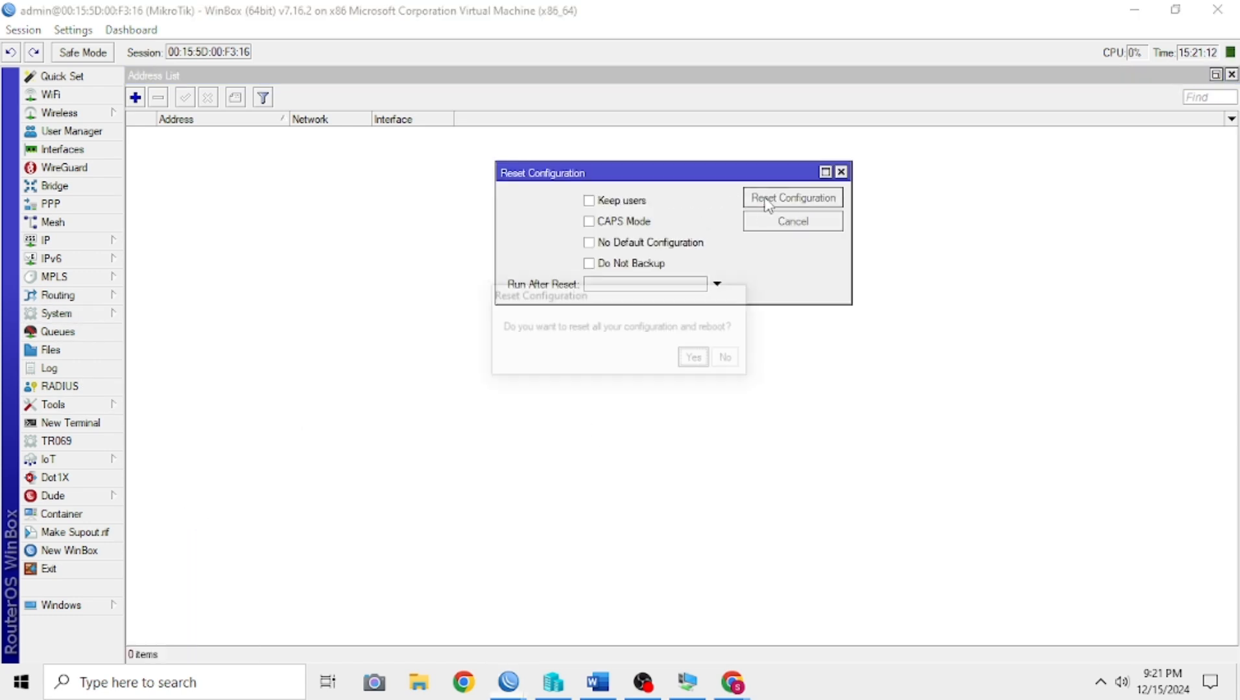
click(696, 360)
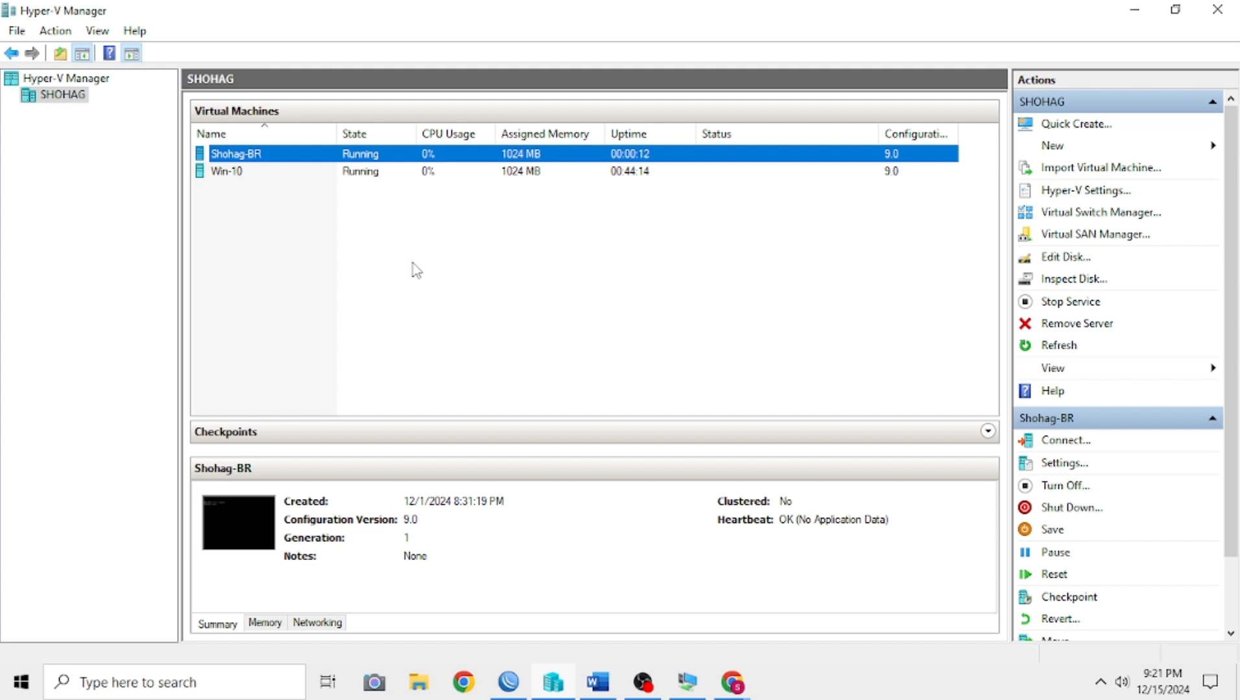
Step: Cancel WinBox's pending reconnection, connect to the discovered MikroTik neighbor as admin with a blank password, and dismiss the software key notice
click(508, 681)
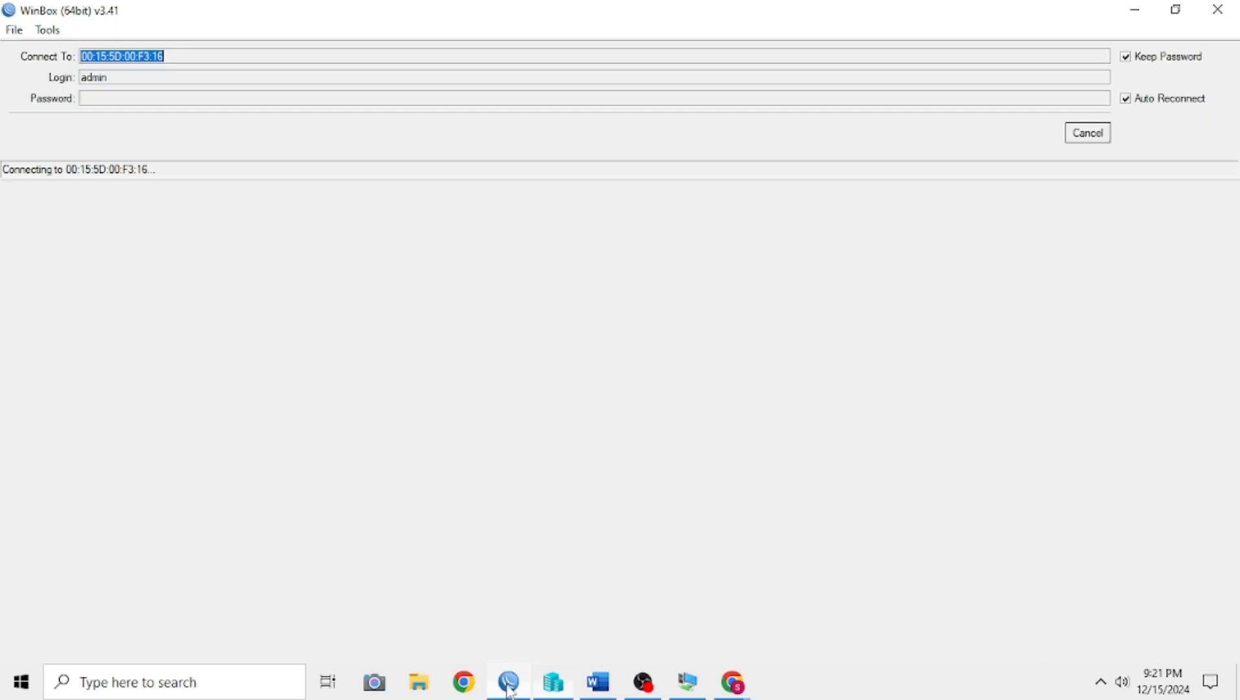
click(1092, 136)
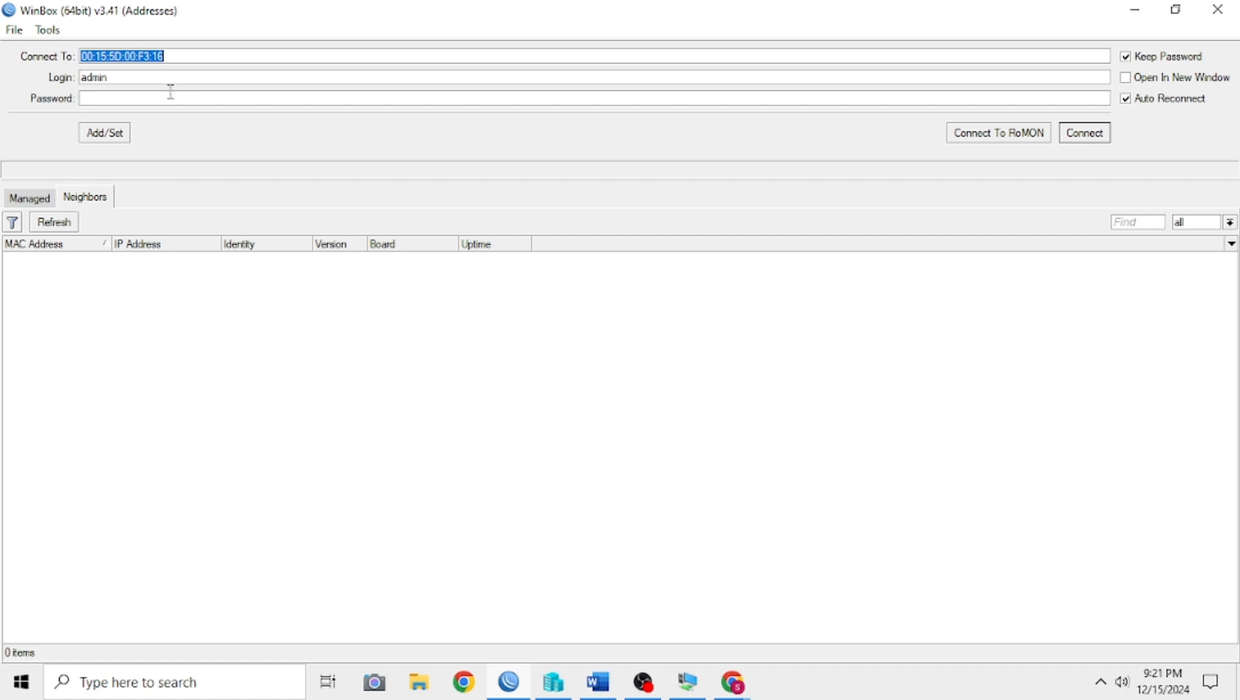
click(24, 261)
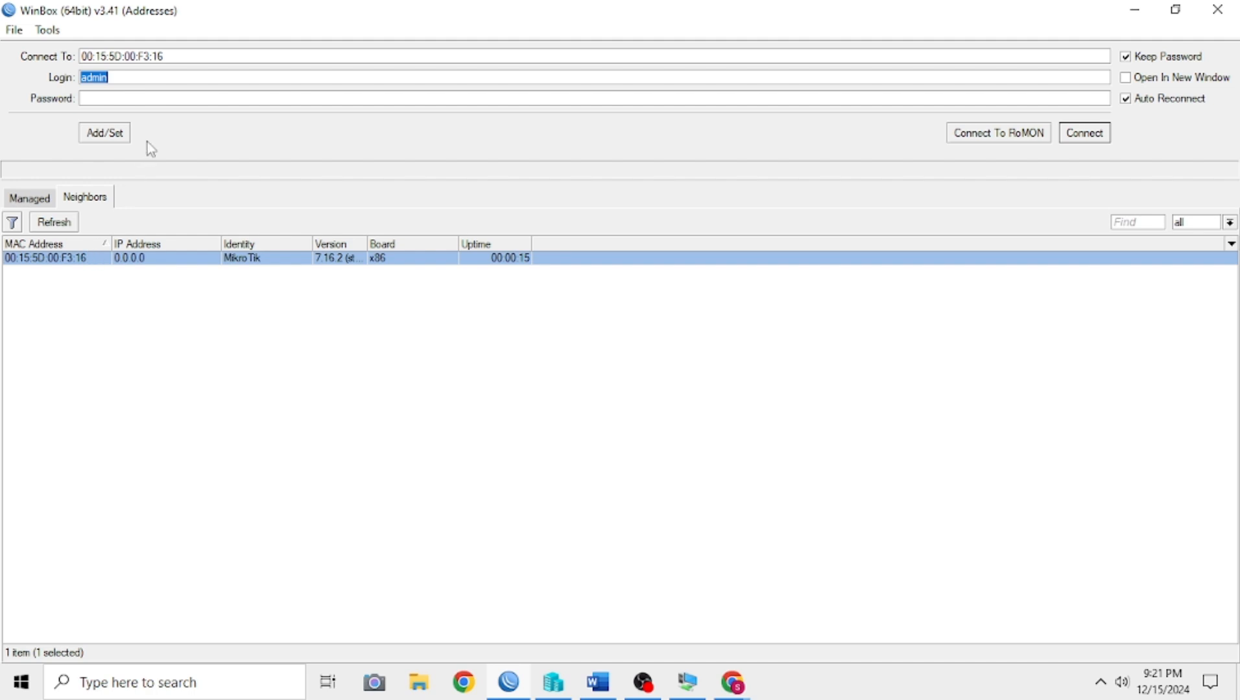
click(131, 101)
click(1095, 138)
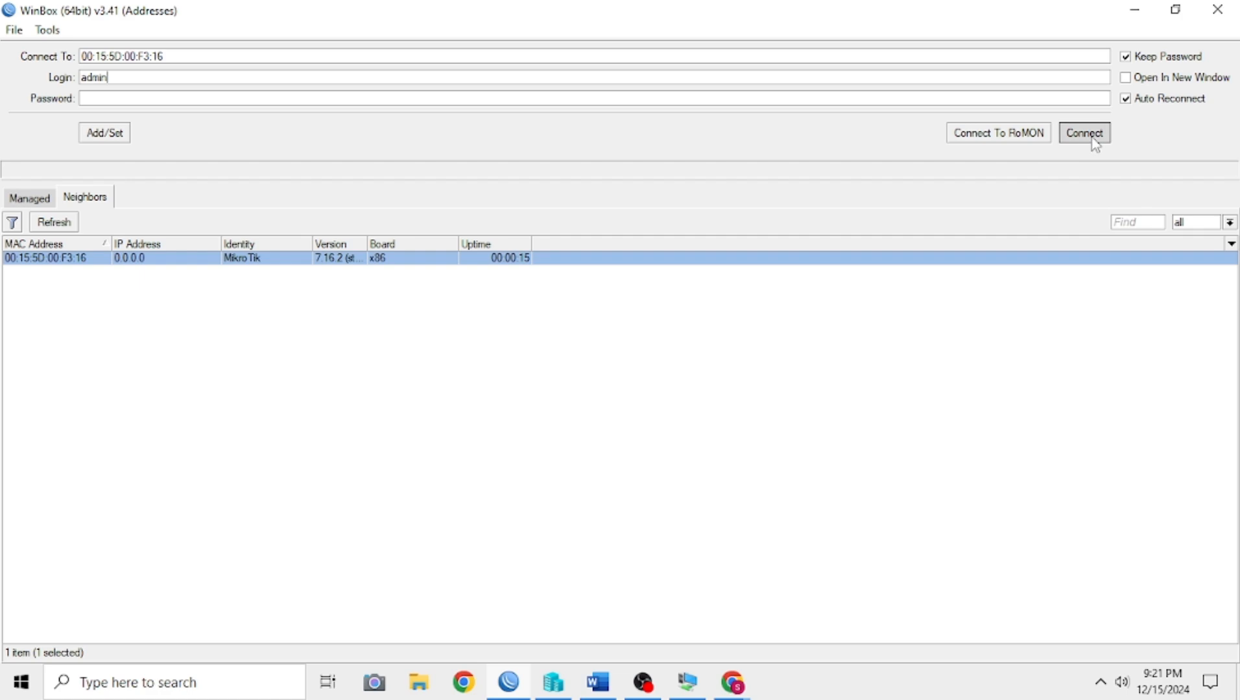
click(208, 99)
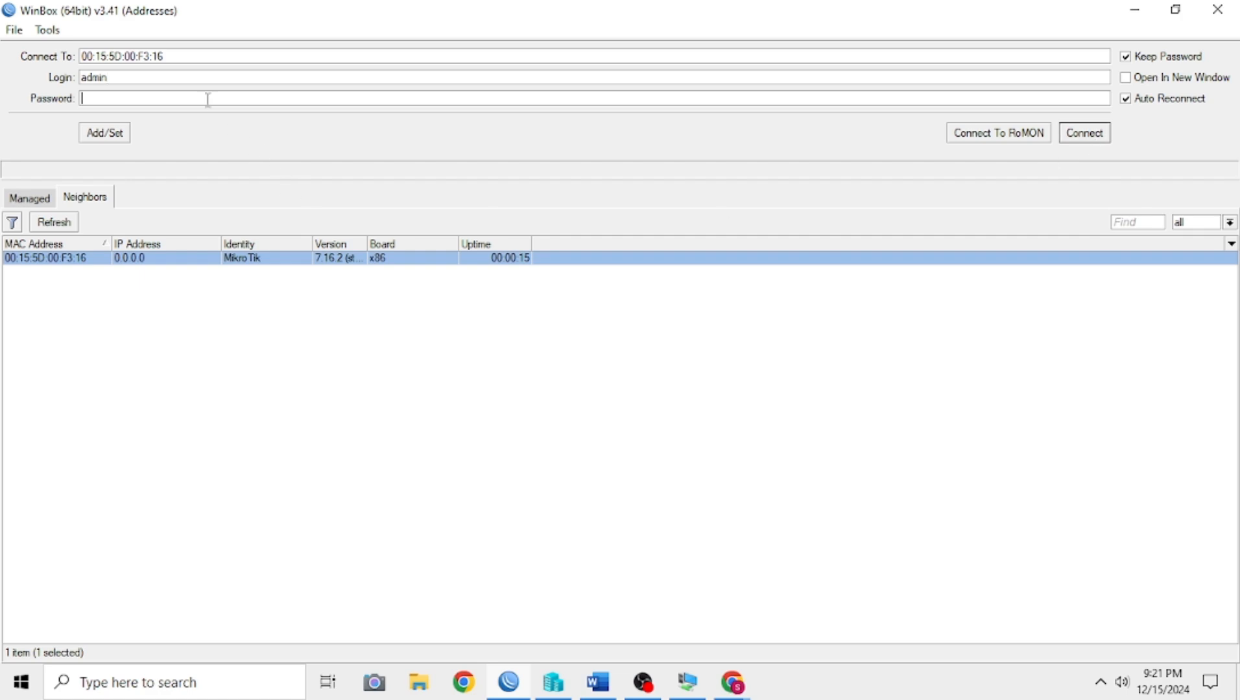
click(1080, 135)
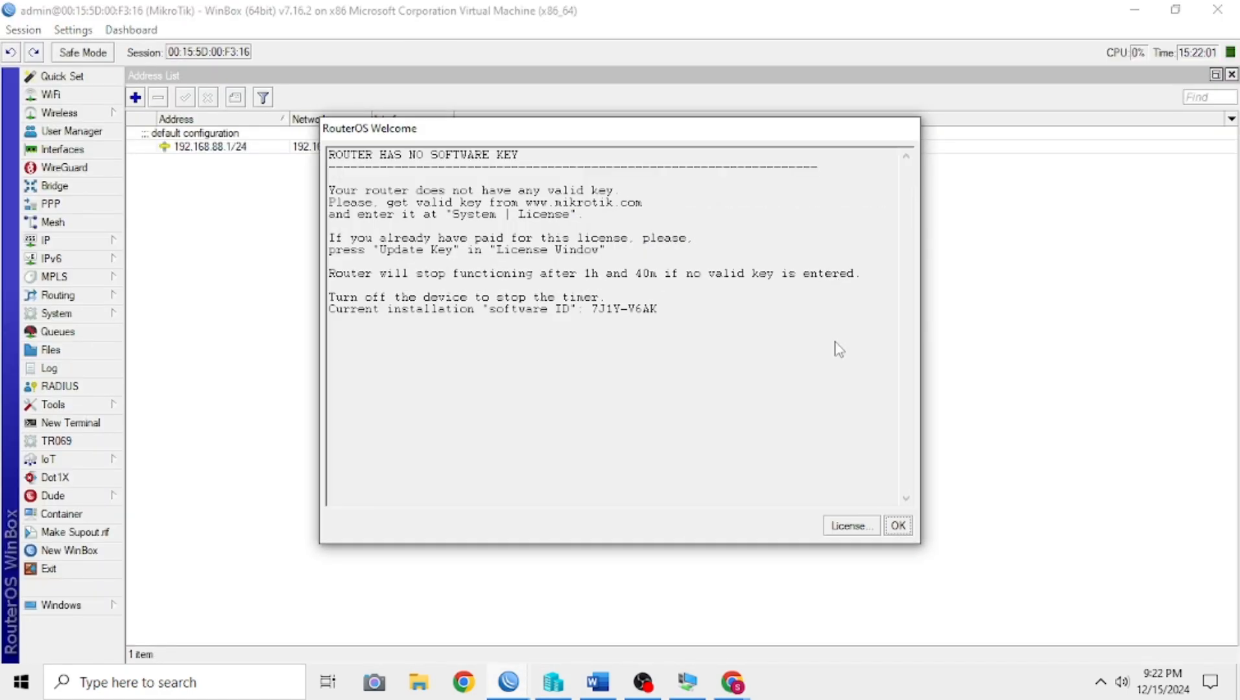
click(897, 525)
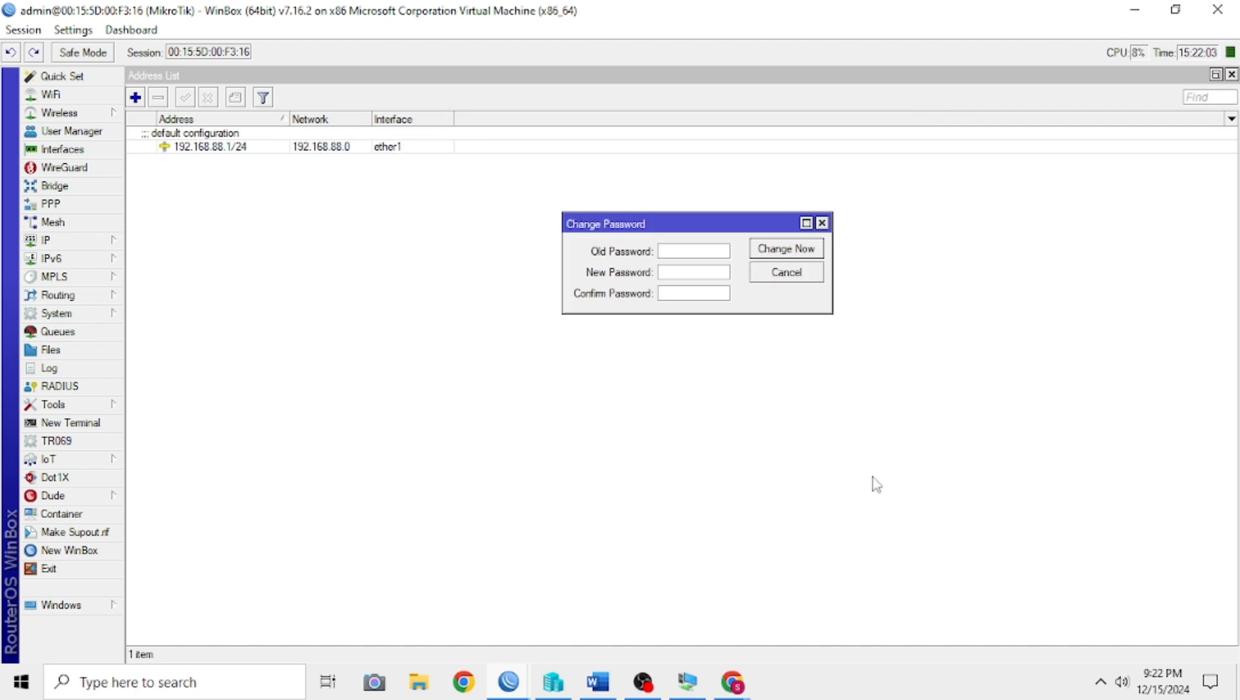
Step: Change the router's login password, leaving the old password blank and entering and confirming the new password
drag(667, 227, 475, 243)
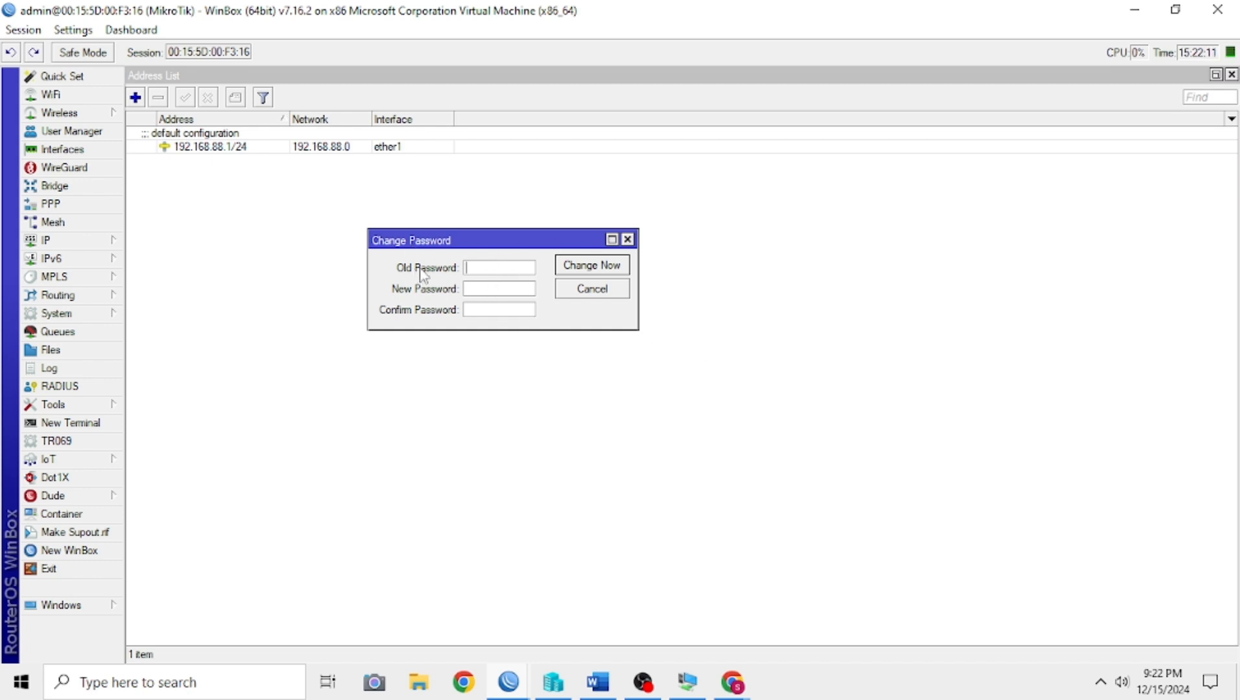
click(499, 289)
text(********)
click(597, 266)
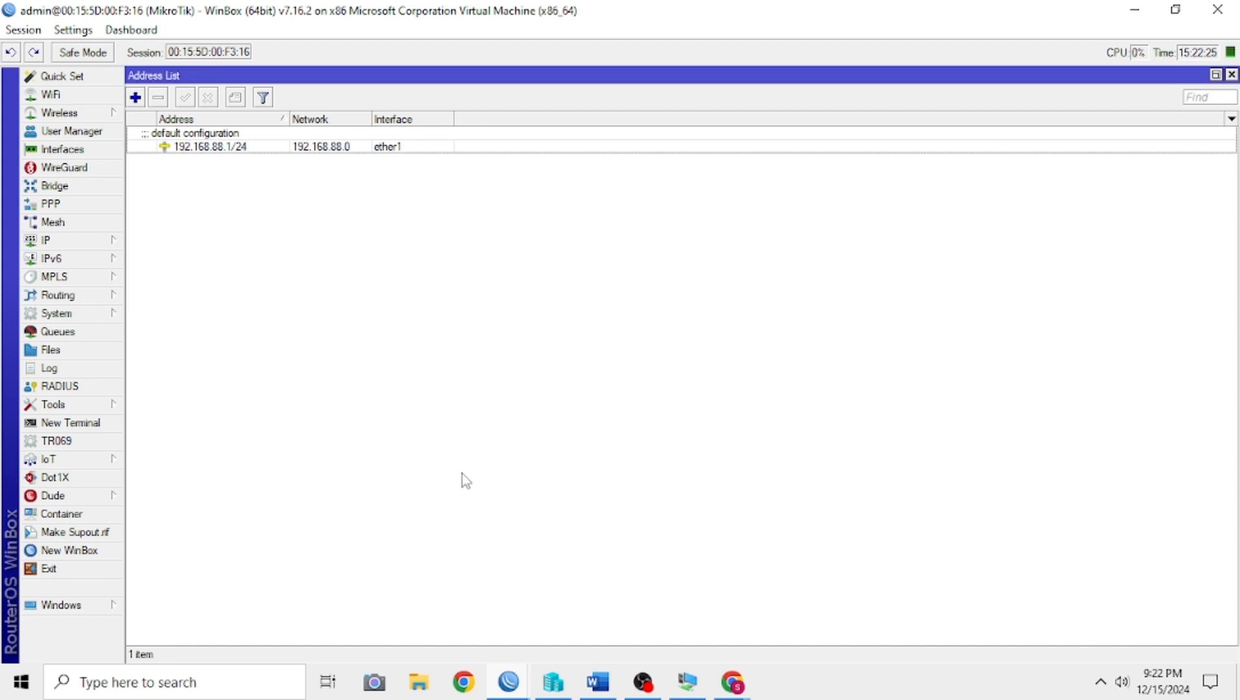
Step: Remove the default configuration address 192.168.88.1/24 from ether1 in the address list
click(202, 148)
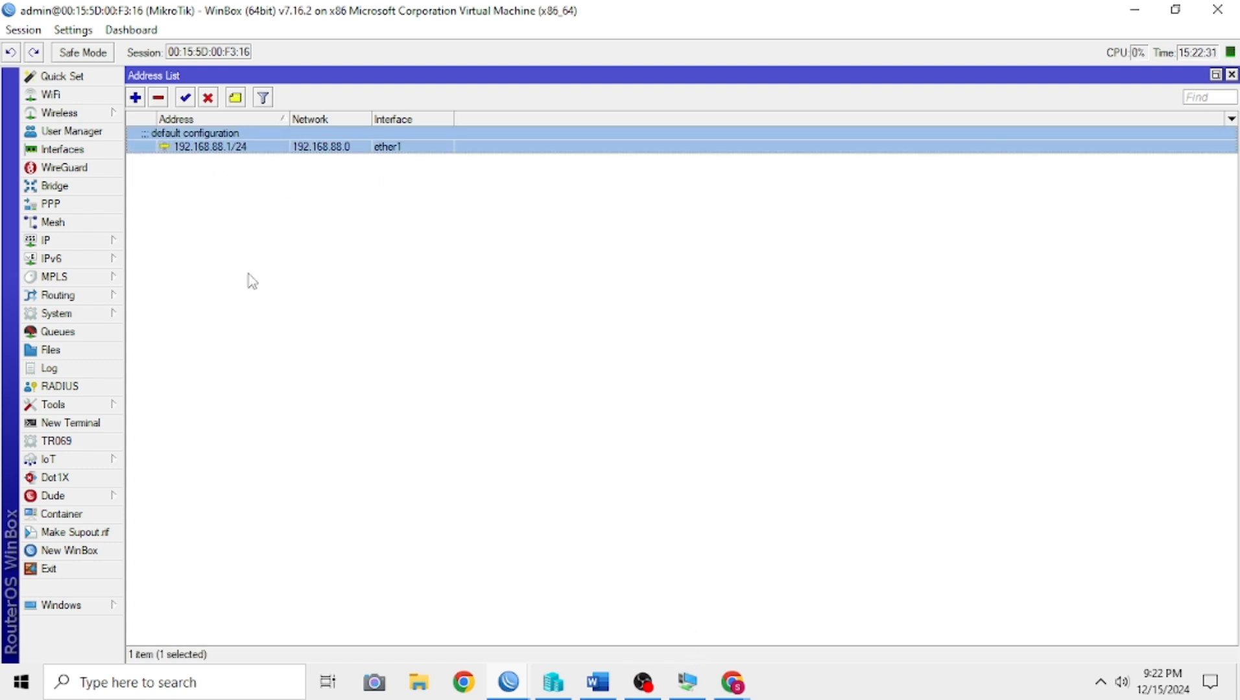
click(158, 98)
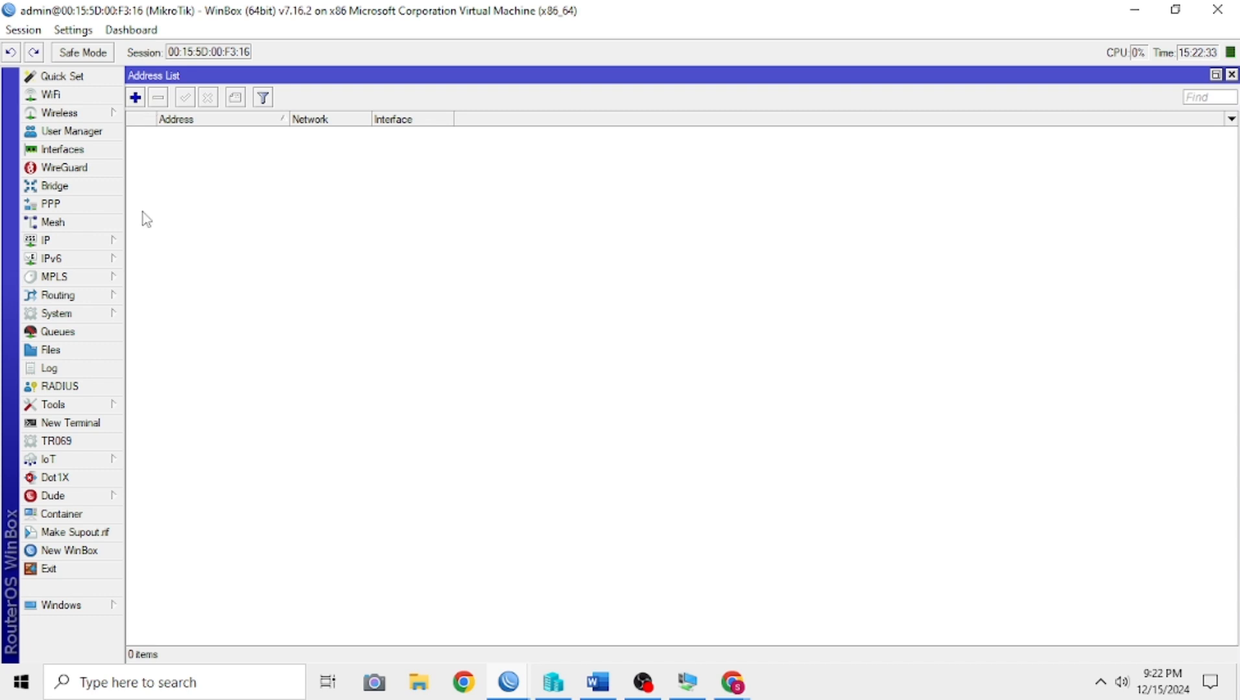
Step: Add a DHCP client on ether1 with peer DNS, peer NTP and the default route enabled
click(67, 241)
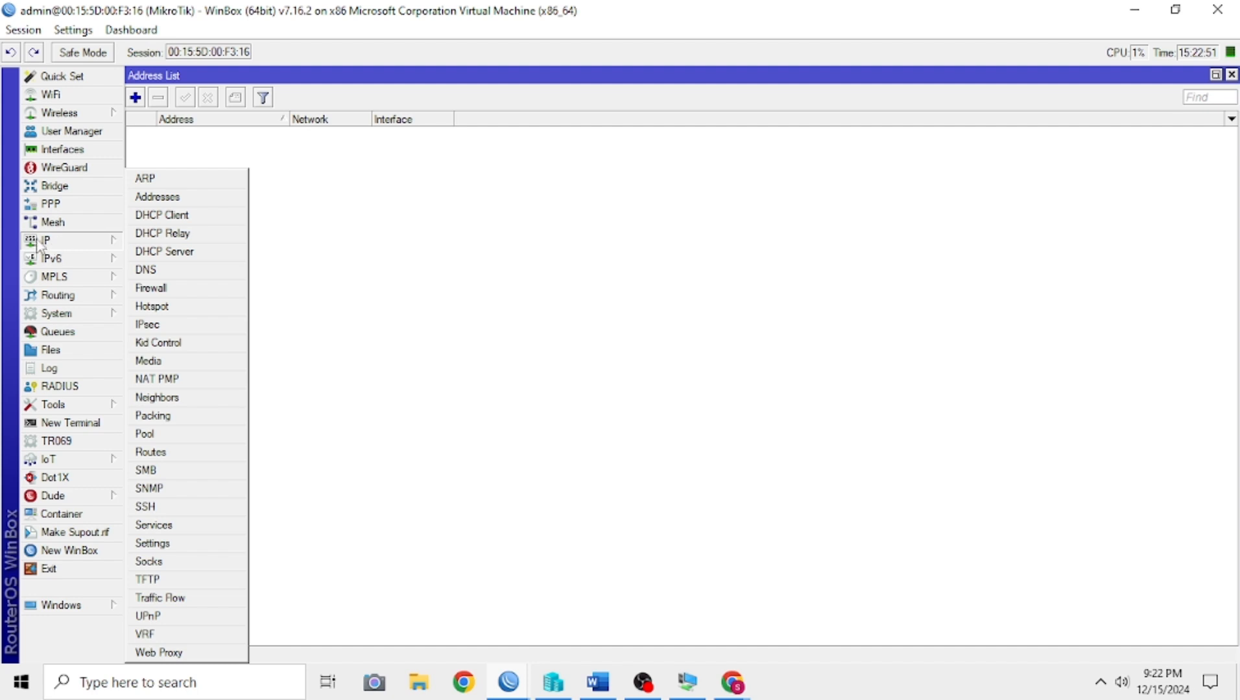
click(198, 219)
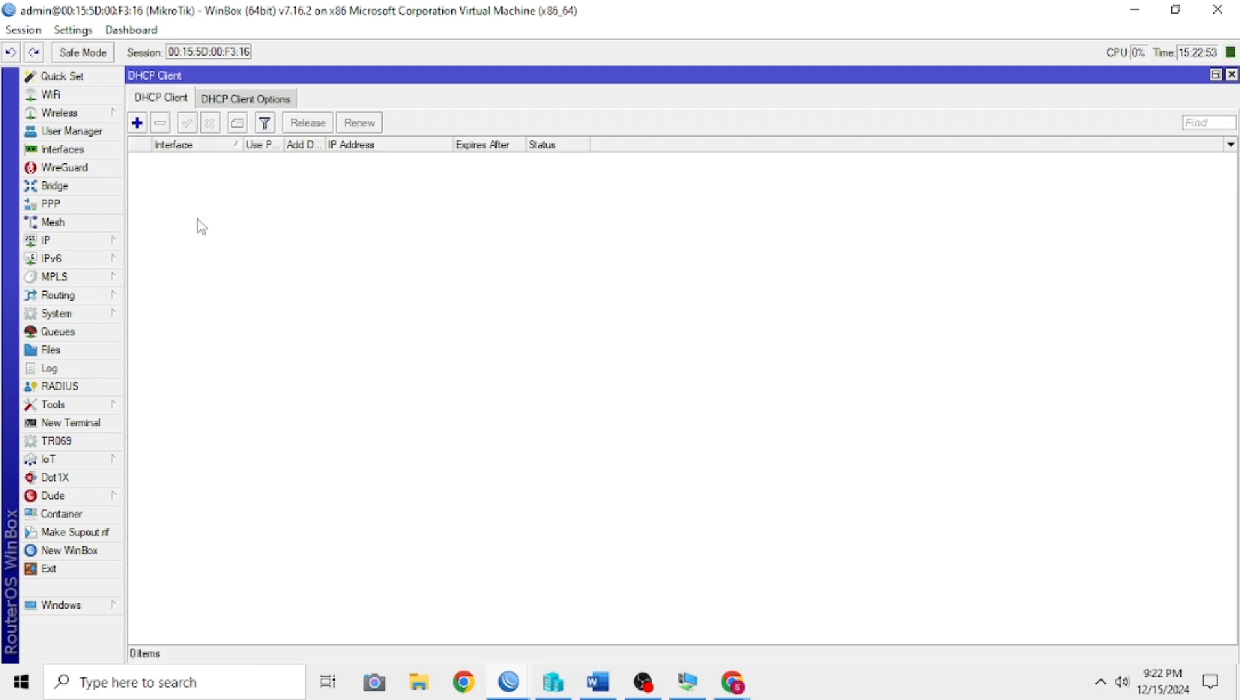
click(137, 123)
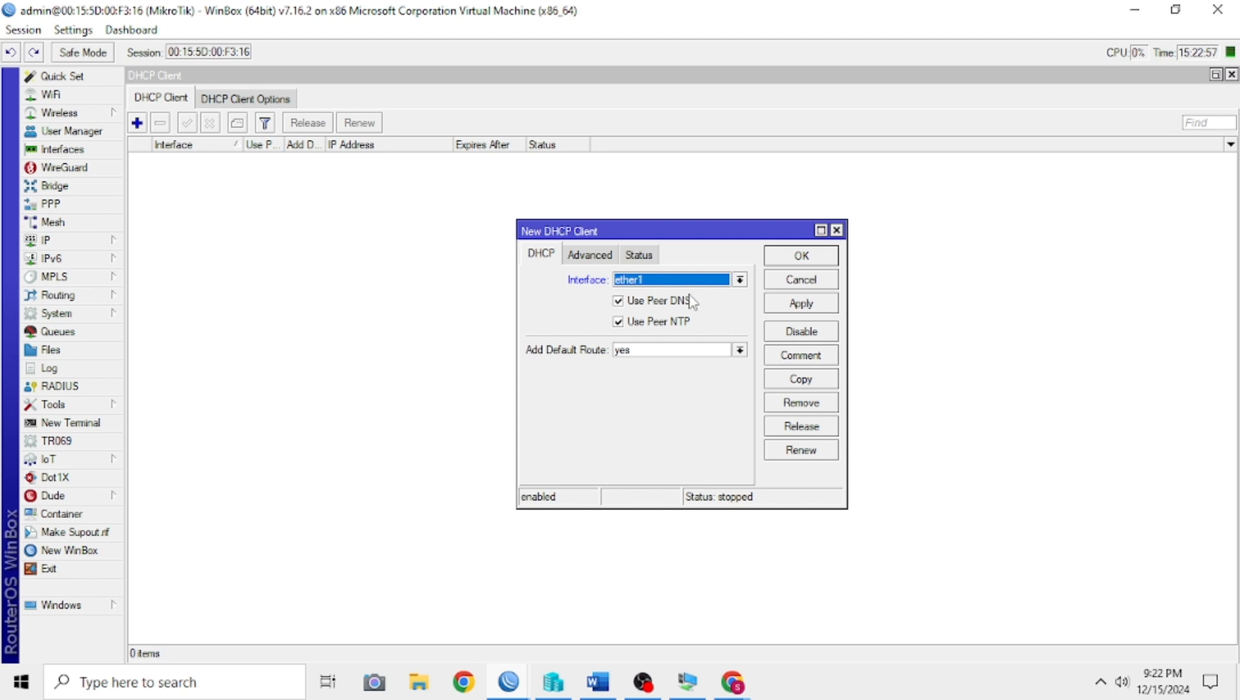
click(810, 304)
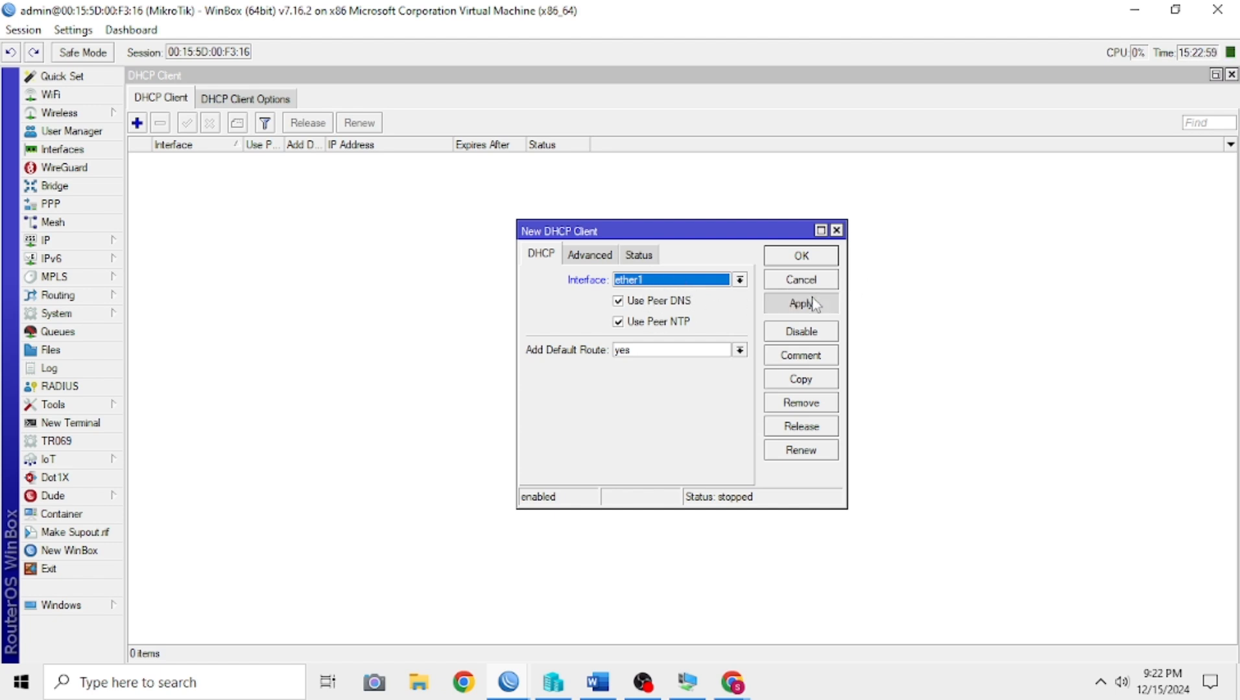
click(802, 256)
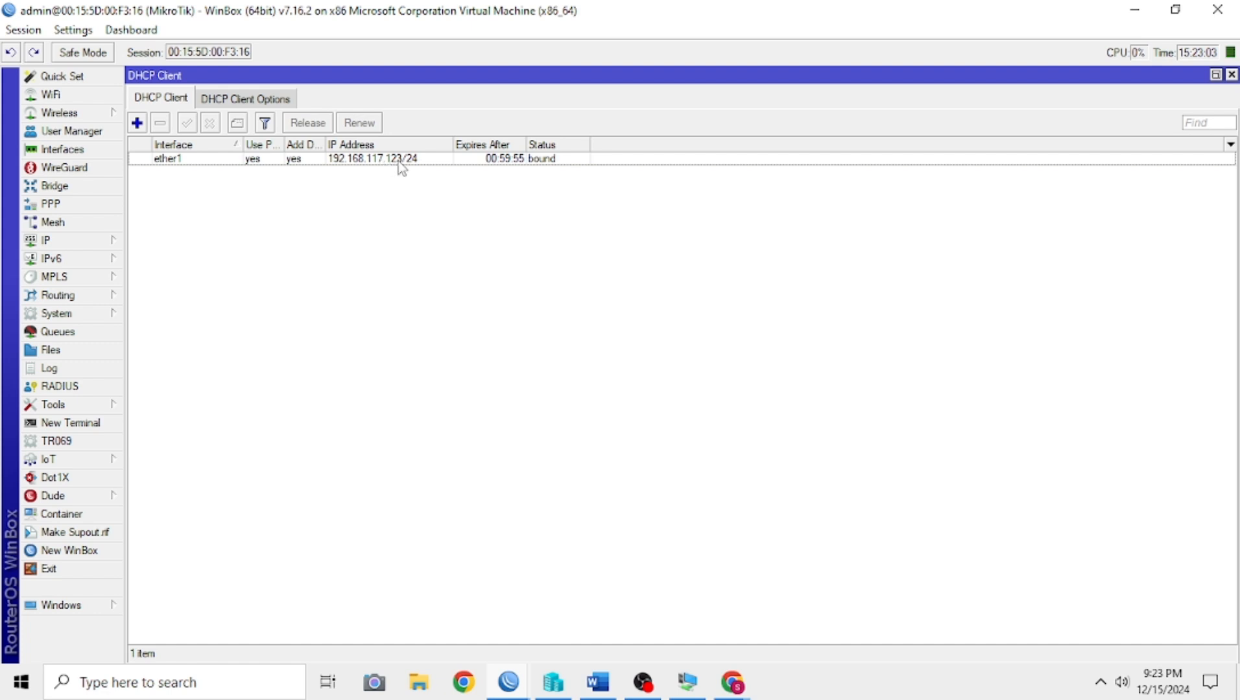
Step: Remove the DHCP client entry on ether1
click(365, 162)
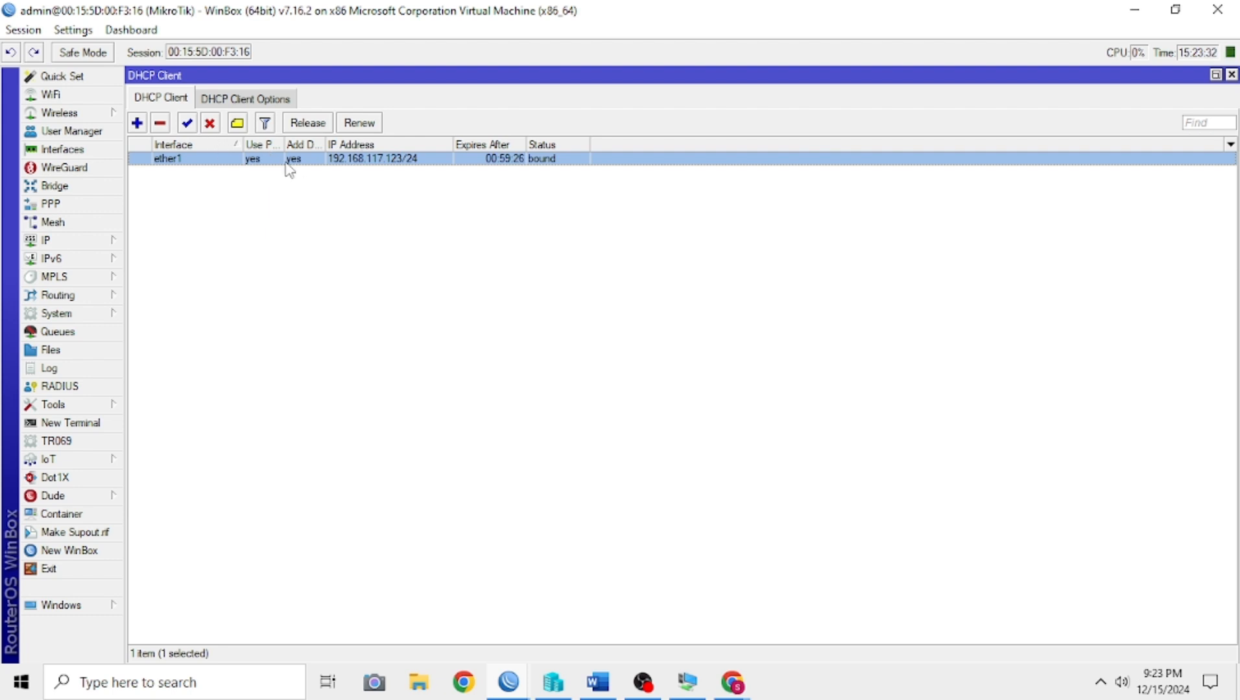
click(78, 243)
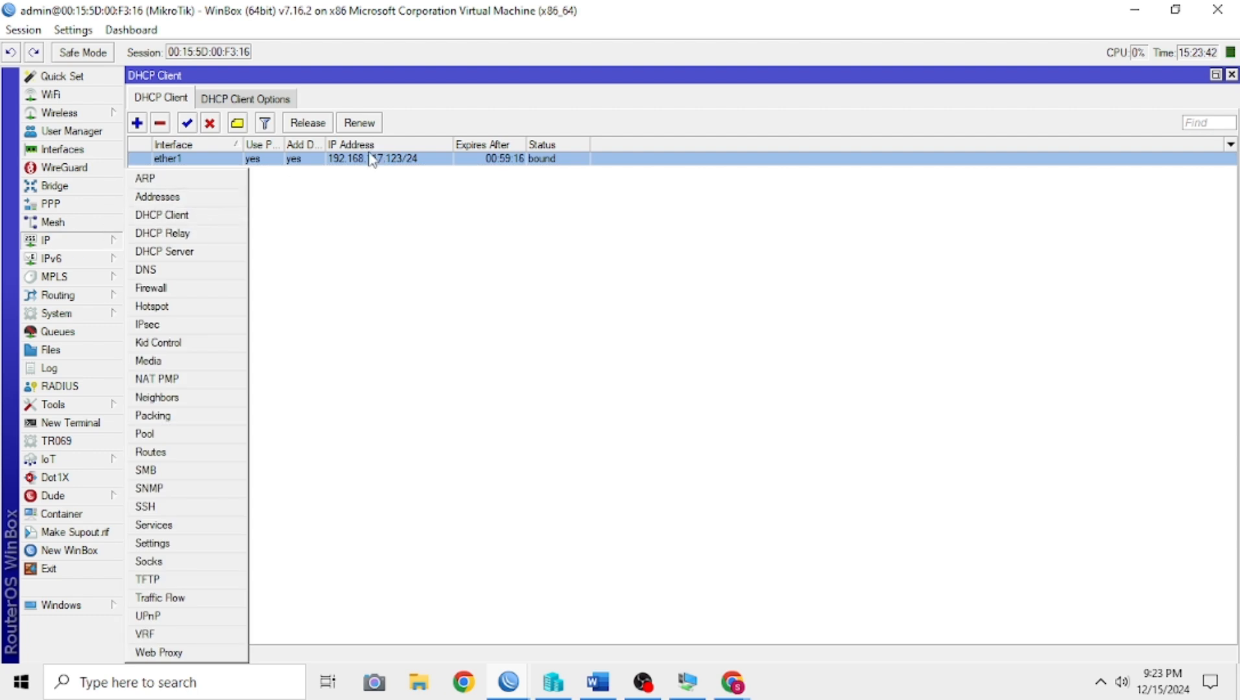
click(358, 174)
click(354, 160)
click(161, 124)
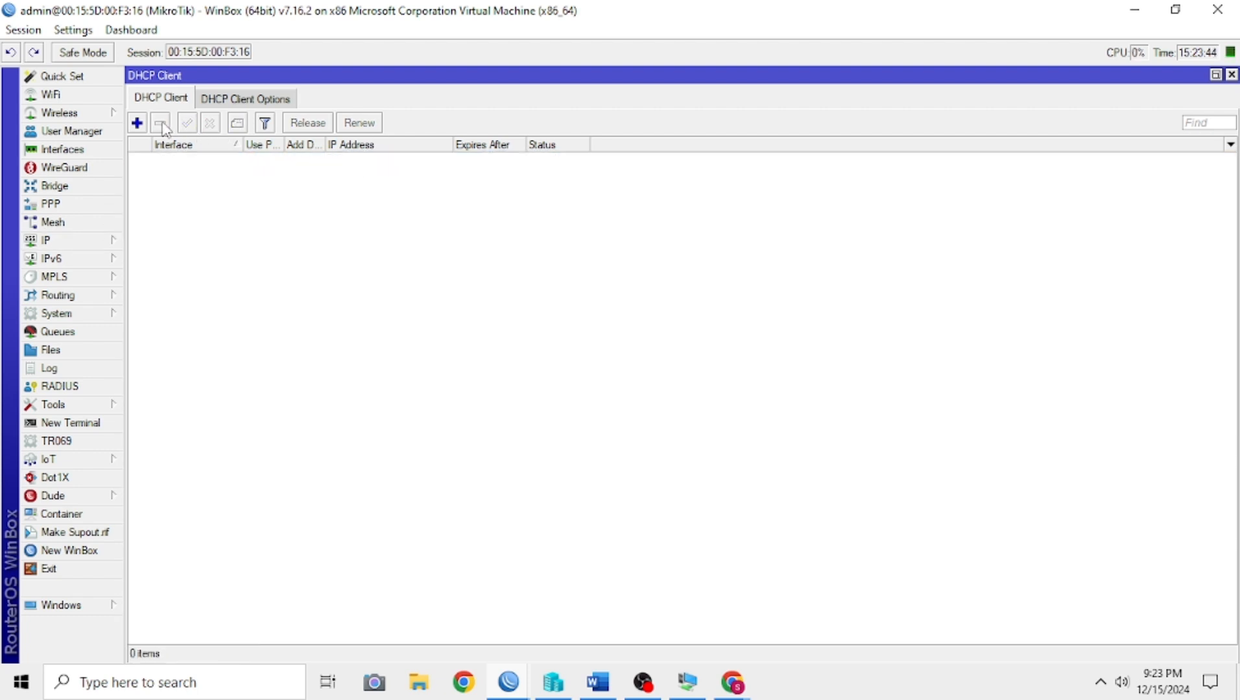
Step: Create a DHCP client on interface ether1, keeping Use Peer DNS, Use Peer NTP and Add Default Route set to yes
click(85, 243)
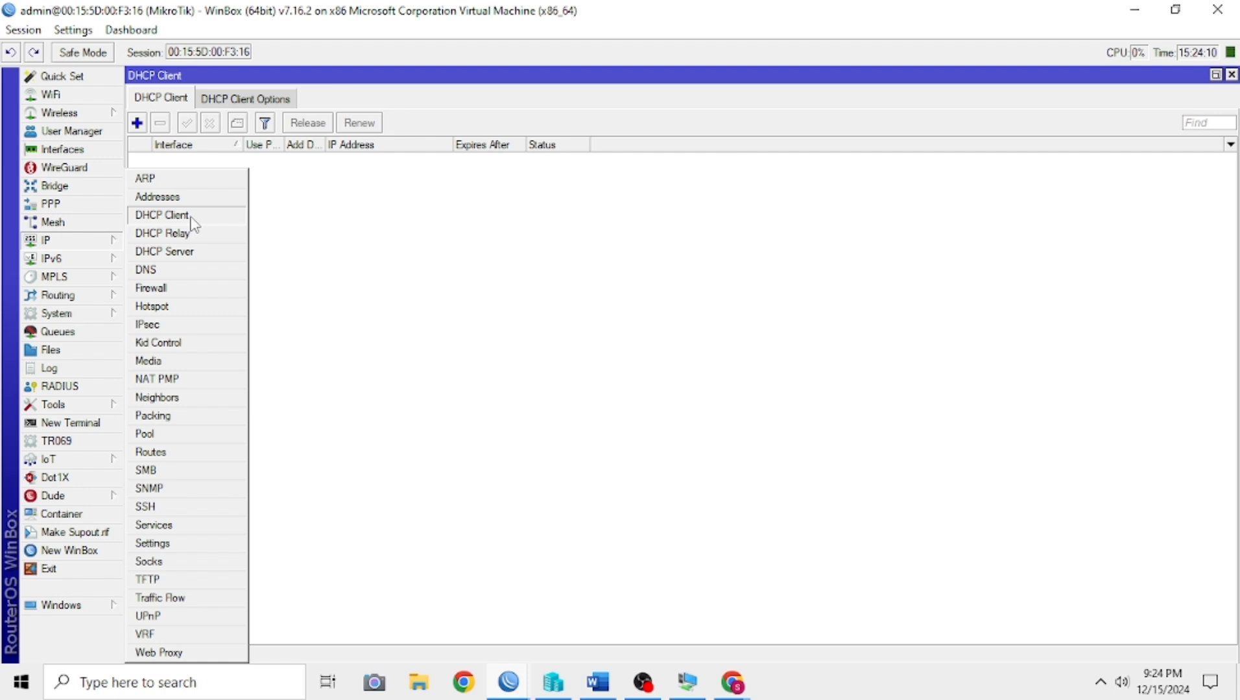
click(69, 244)
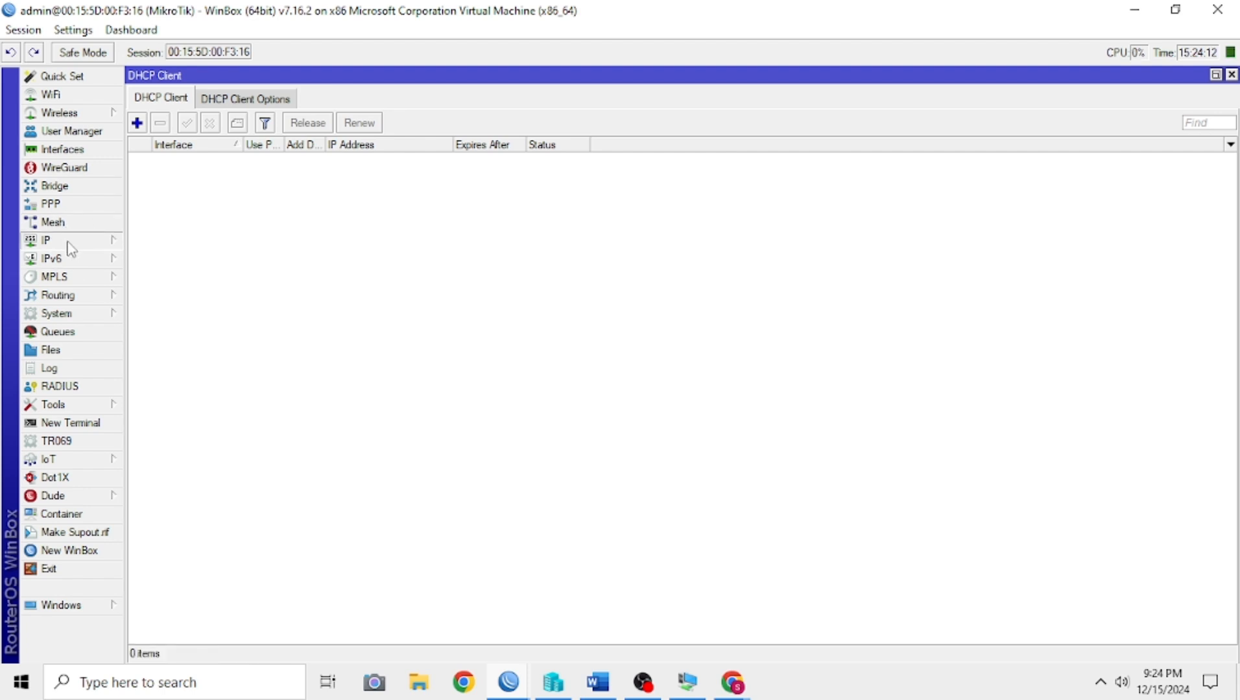
click(69, 245)
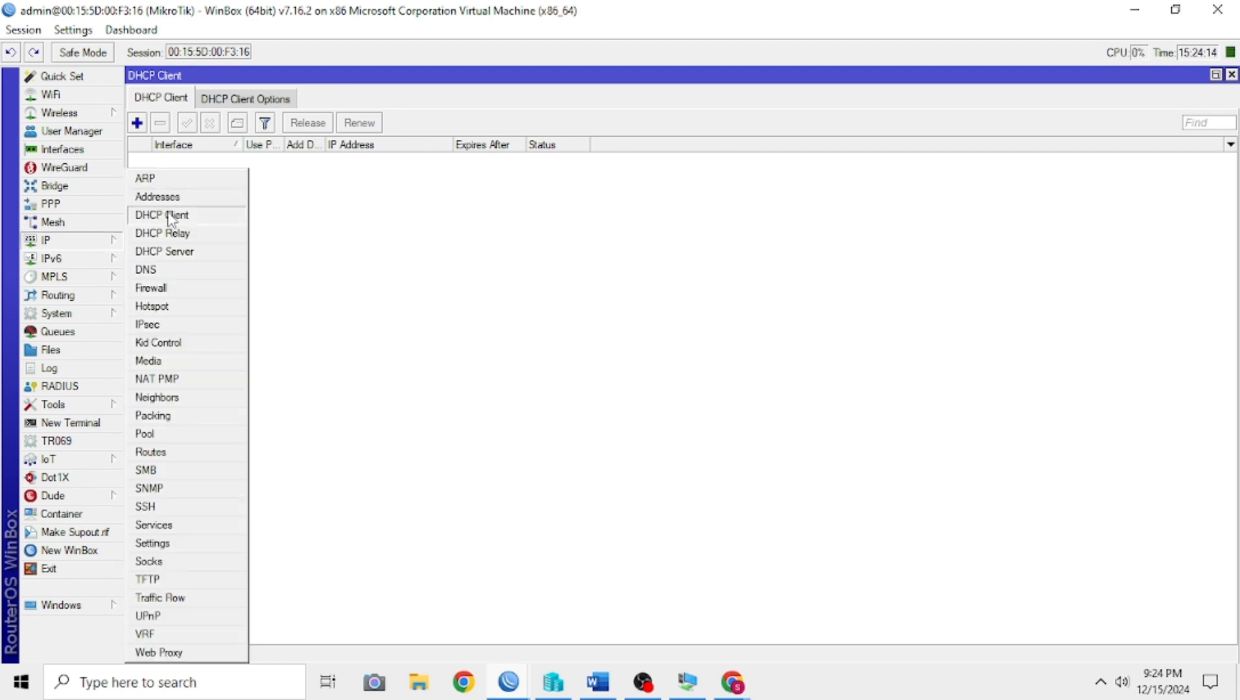
click(266, 231)
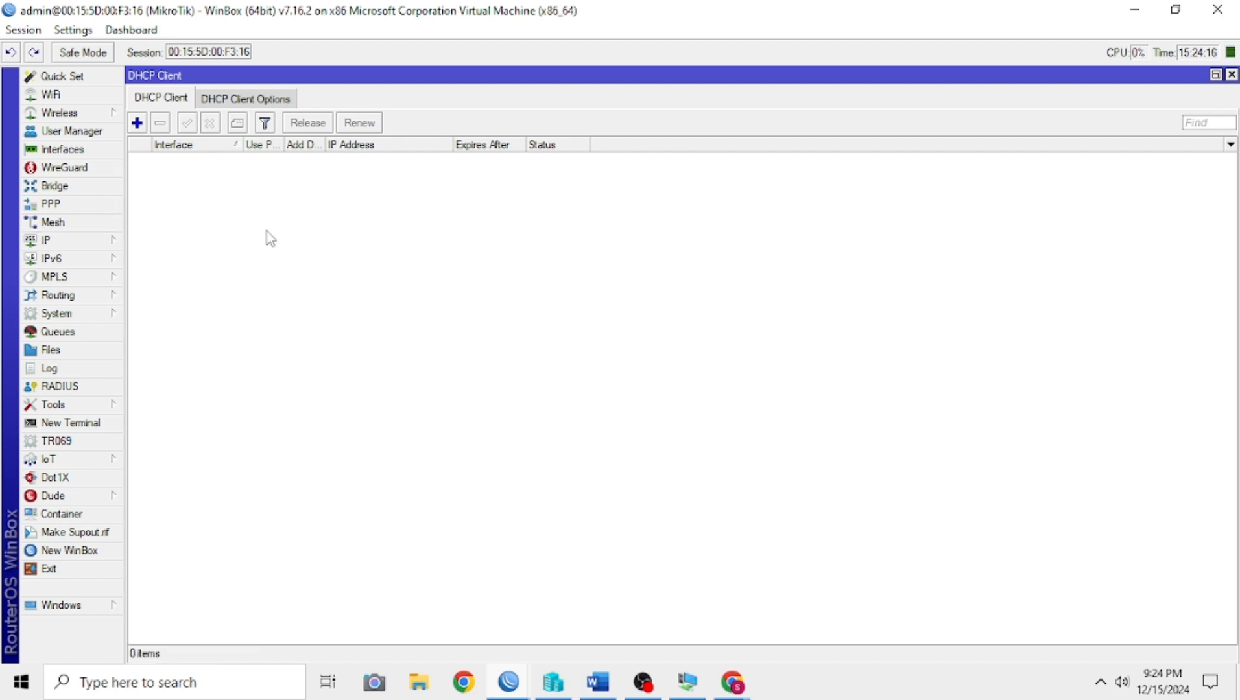
click(137, 123)
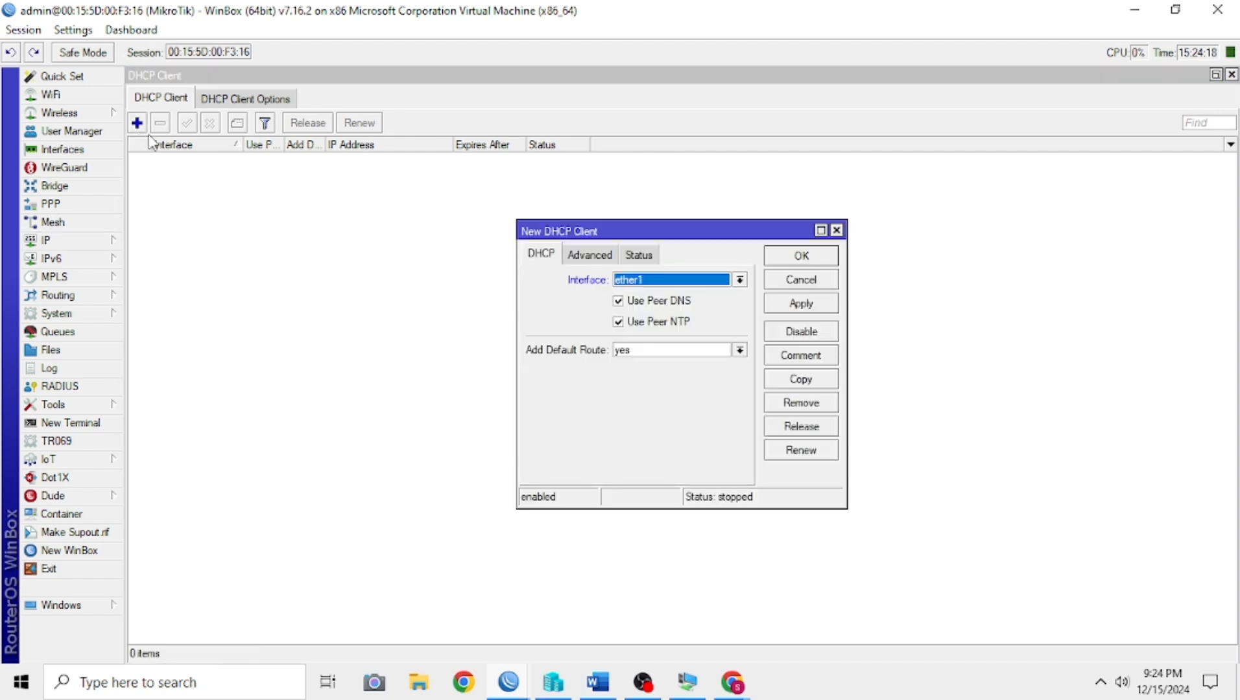
click(814, 309)
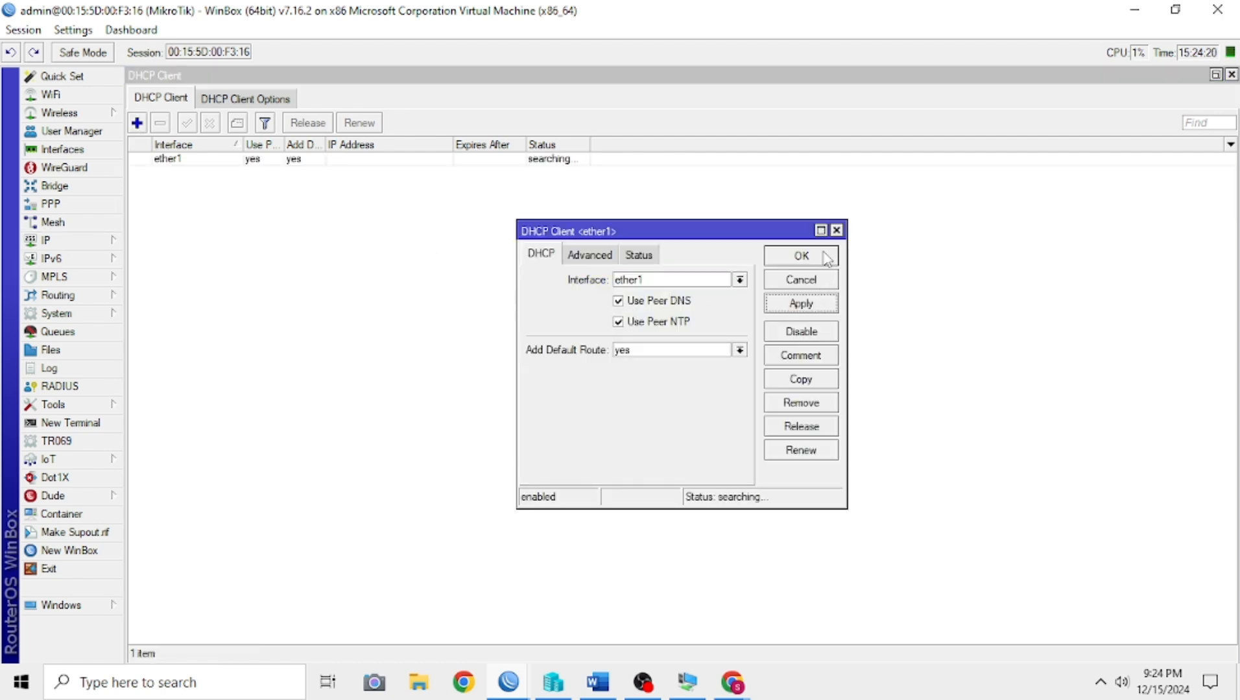
click(818, 256)
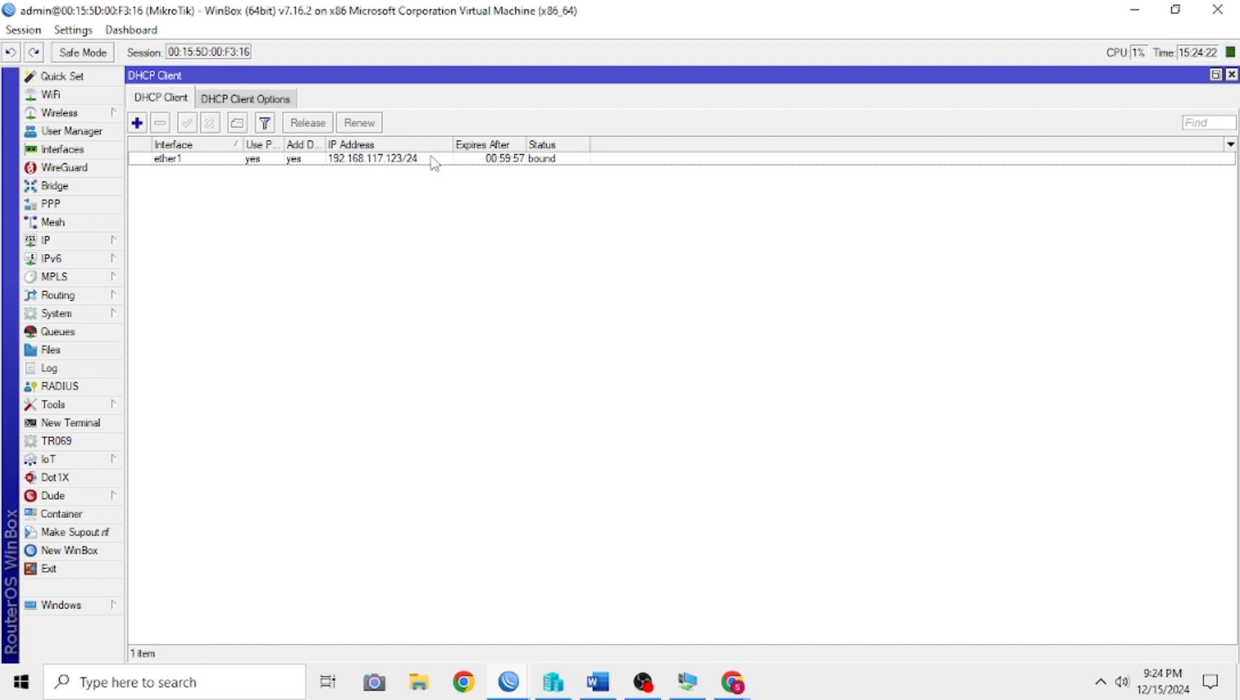
drag(448, 145, 451, 144)
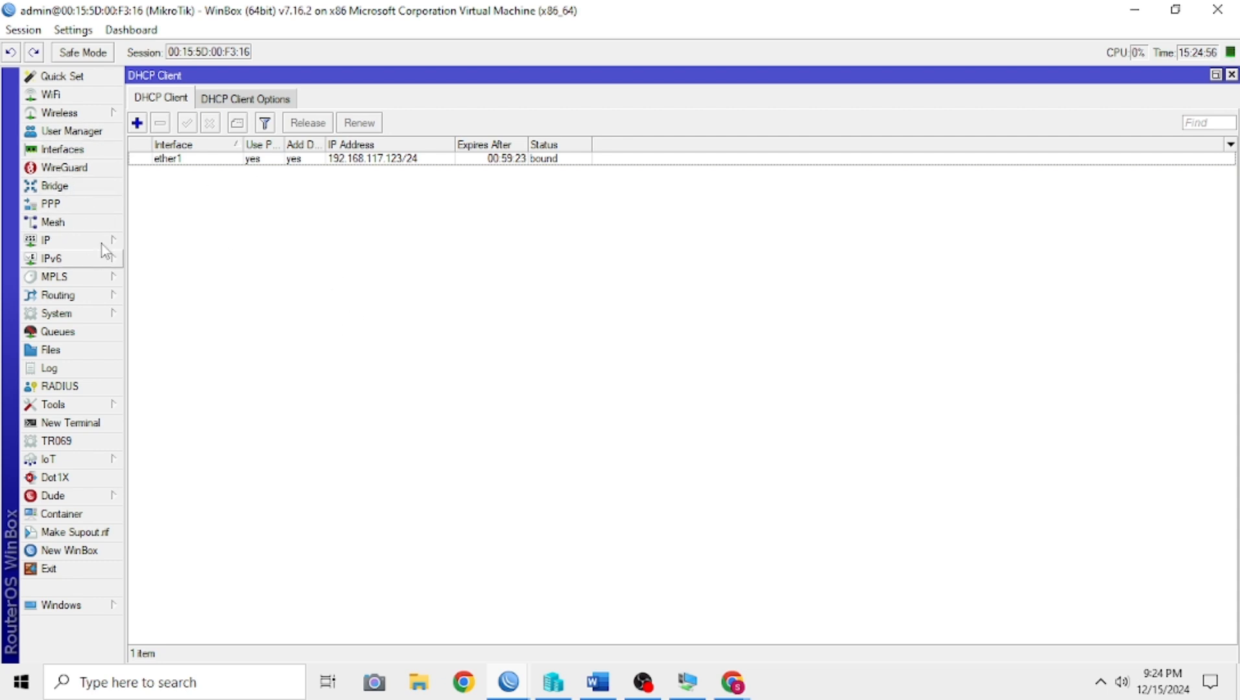
Step: Rename the ether1 interface as ether1-WAN-ISP
click(63, 149)
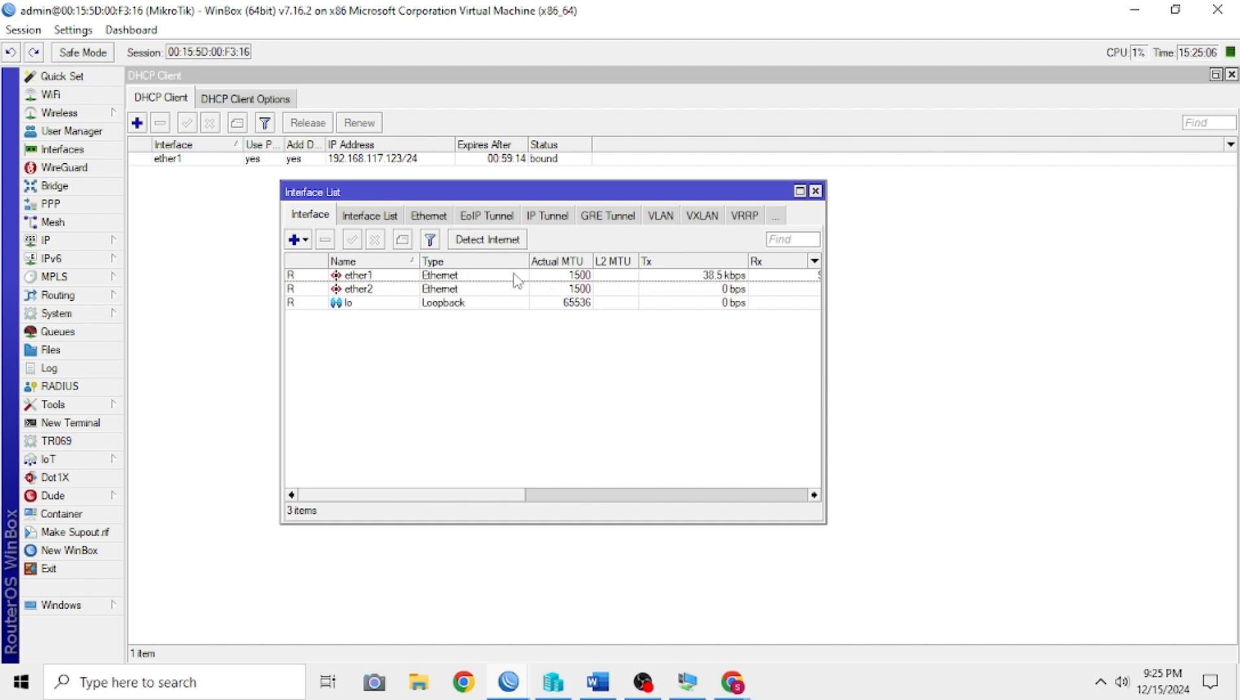
click(389, 276)
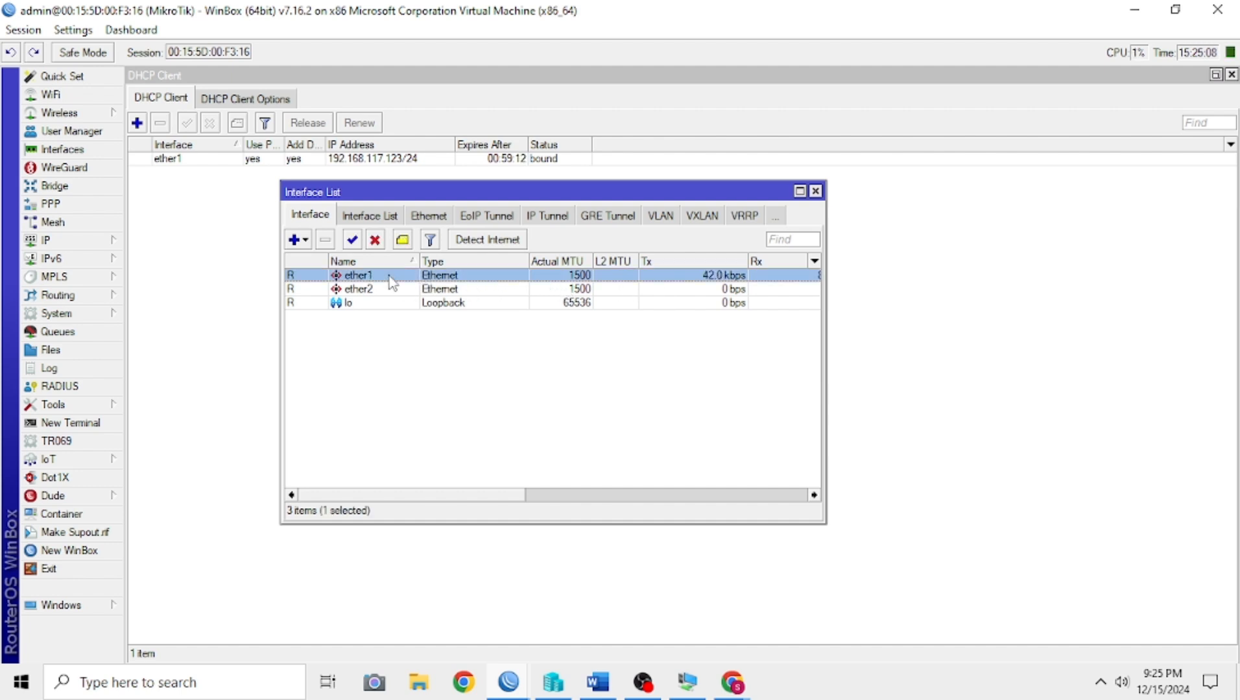
double_click(389, 276)
click(508, 125)
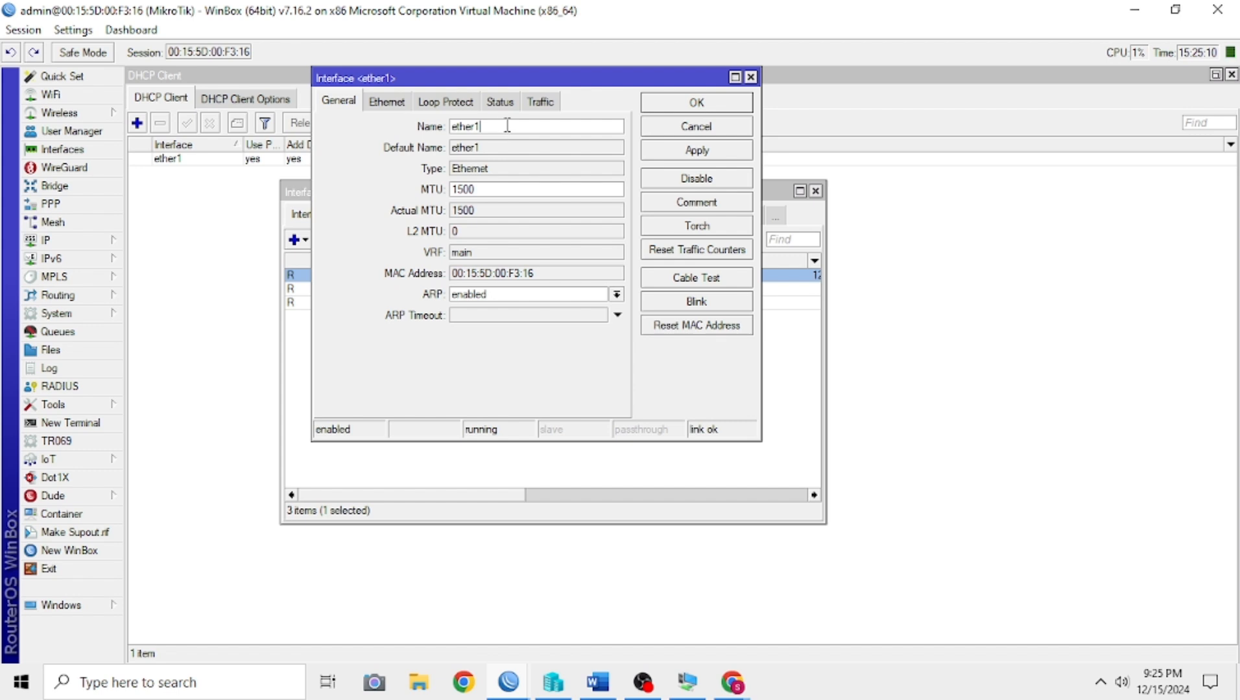
text(-WAN-ISP)
click(703, 152)
click(696, 102)
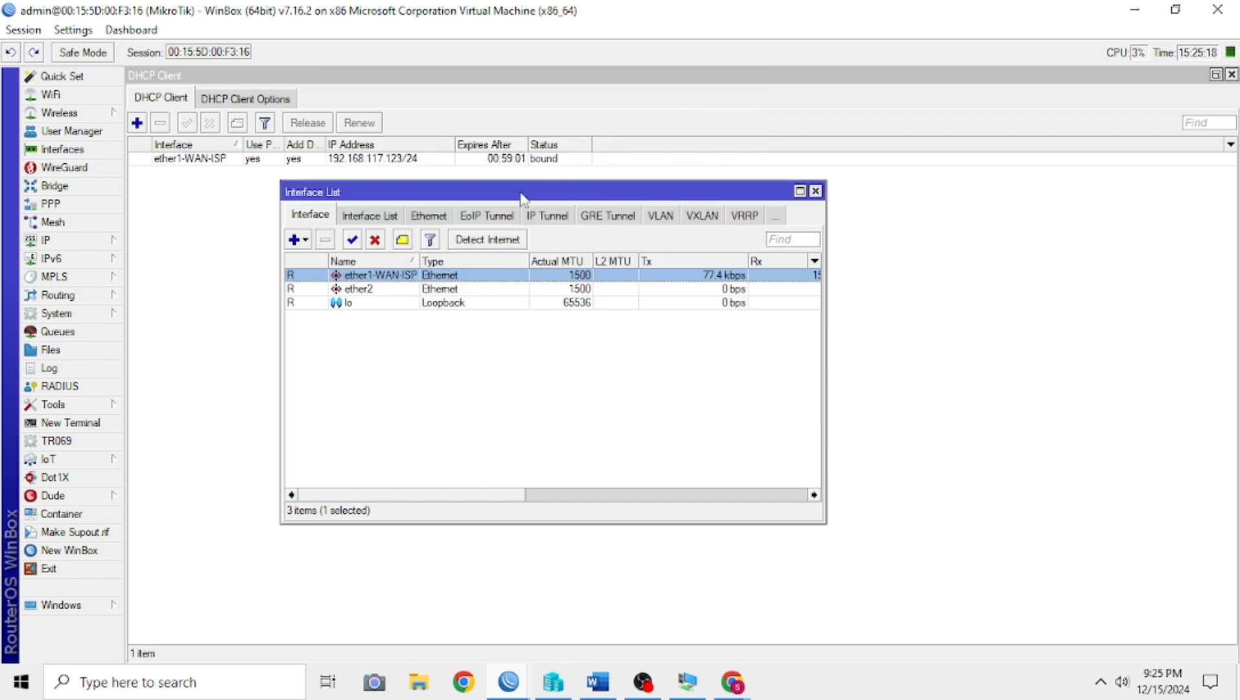
Step: Rename the ether2 interface as ether2-PR-1 and close the interface list
click(387, 294)
double_click(387, 294)
click(515, 127)
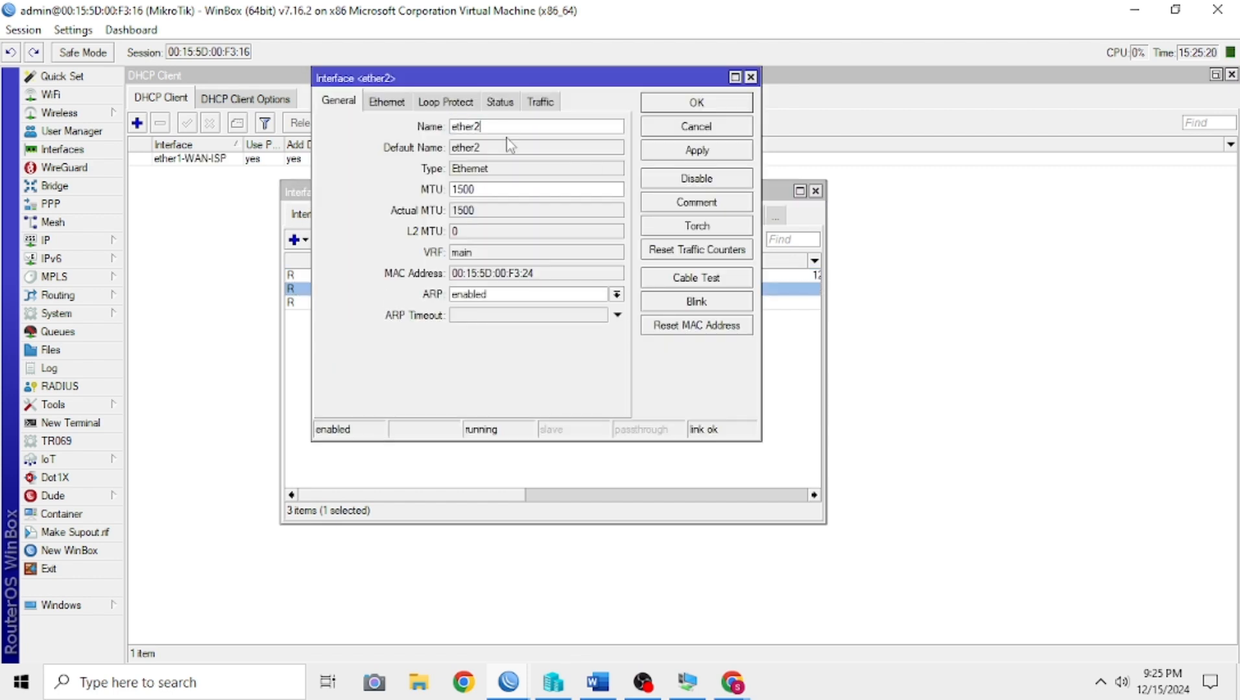
text(-PR-1)
click(712, 154)
click(716, 104)
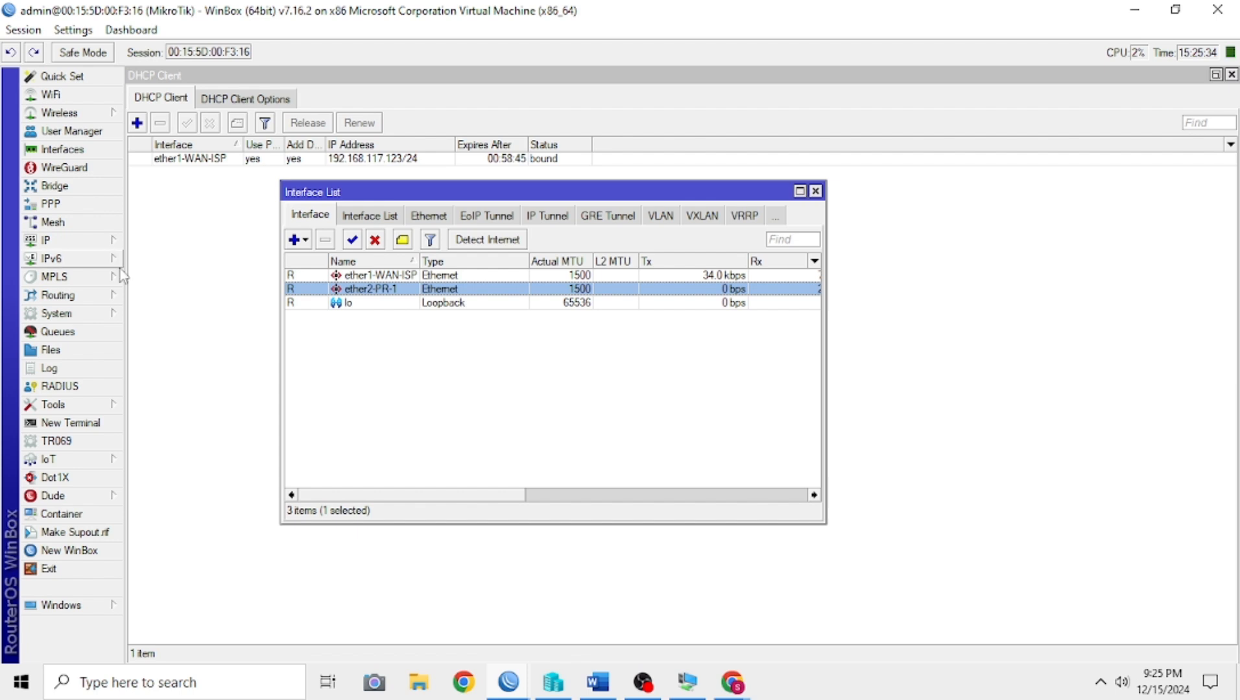
click(816, 192)
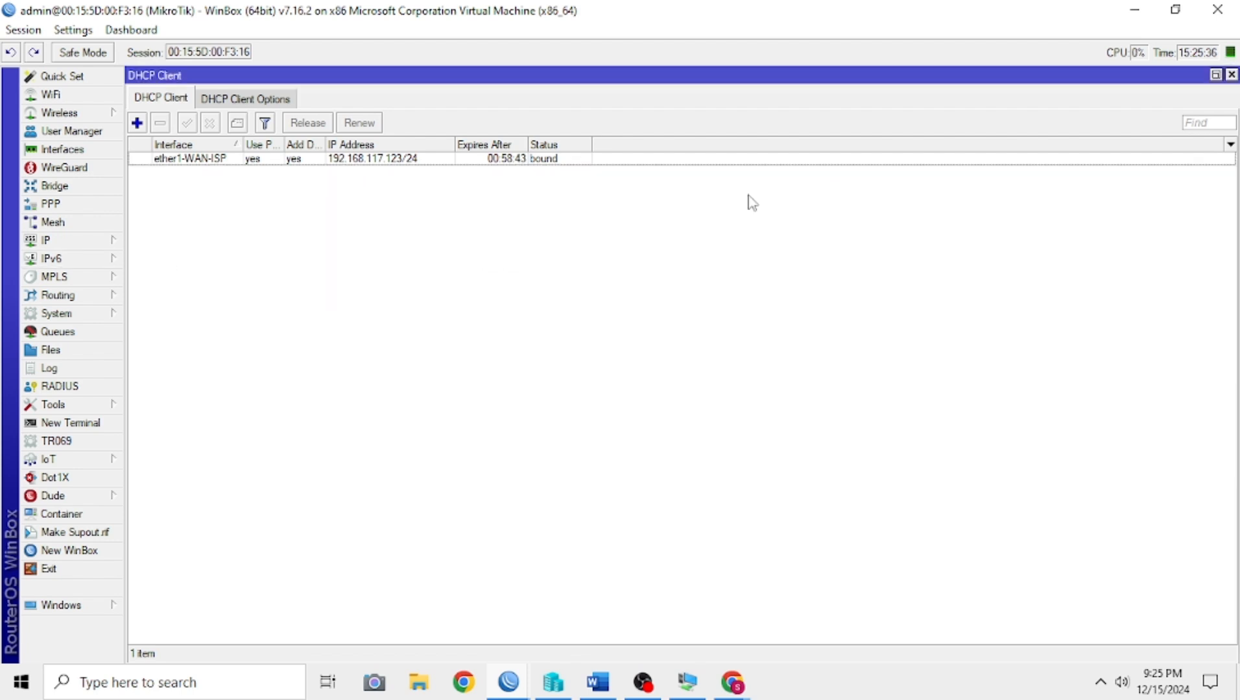
Step: Set the router's DNS server to 8.8.8.8 in the IP DNS settings
click(70, 247)
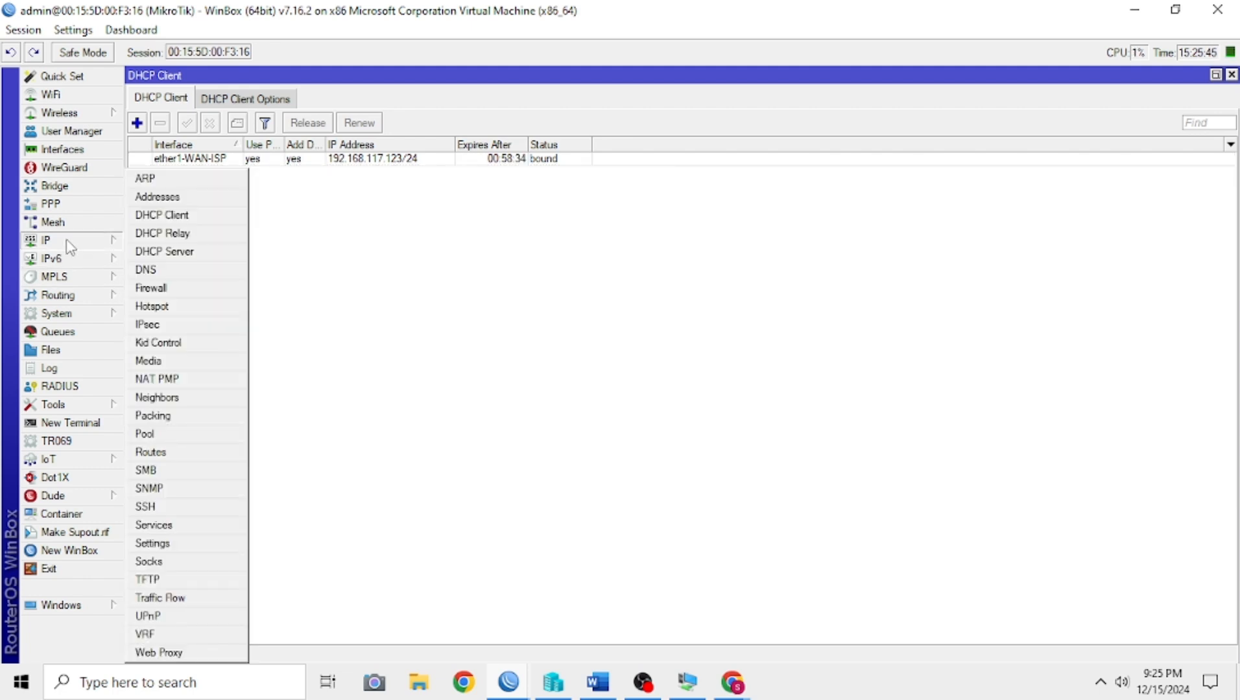
click(159, 272)
double_click(574, 260)
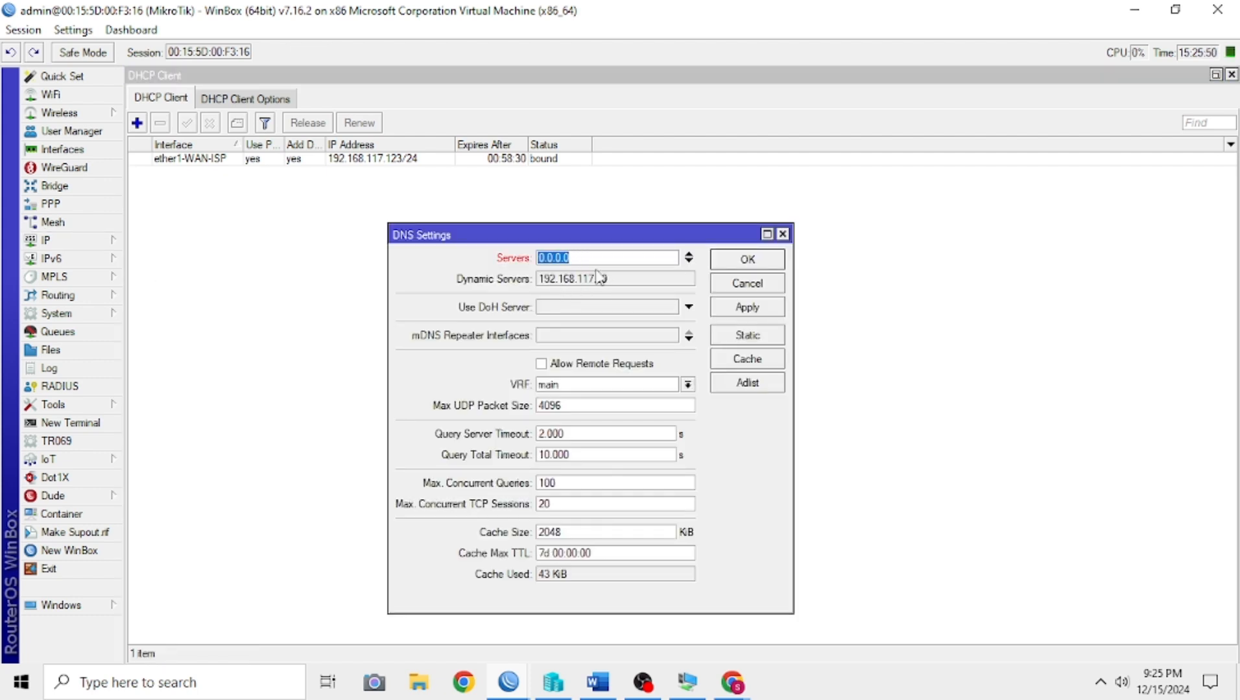
text(8.8.8.8)
click(749, 312)
click(765, 265)
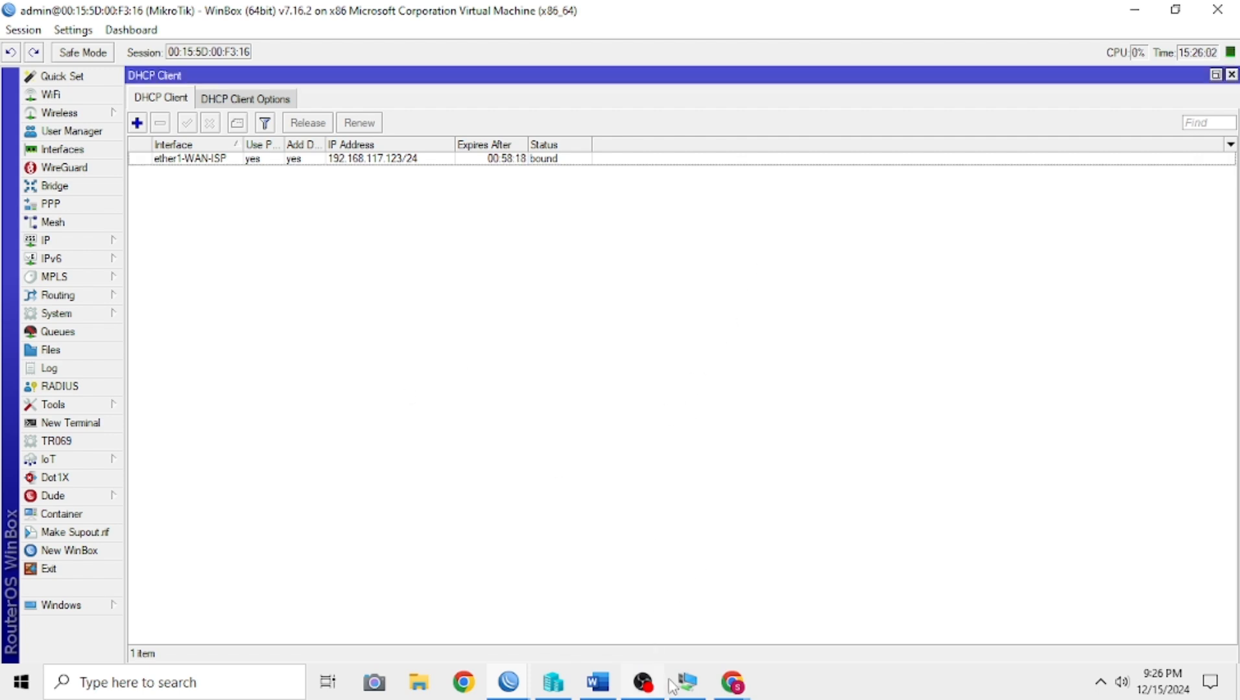
Step: Switch to the Google Meet call in Chrome to check the meeting, and return to WinBox
click(743, 693)
click(654, 606)
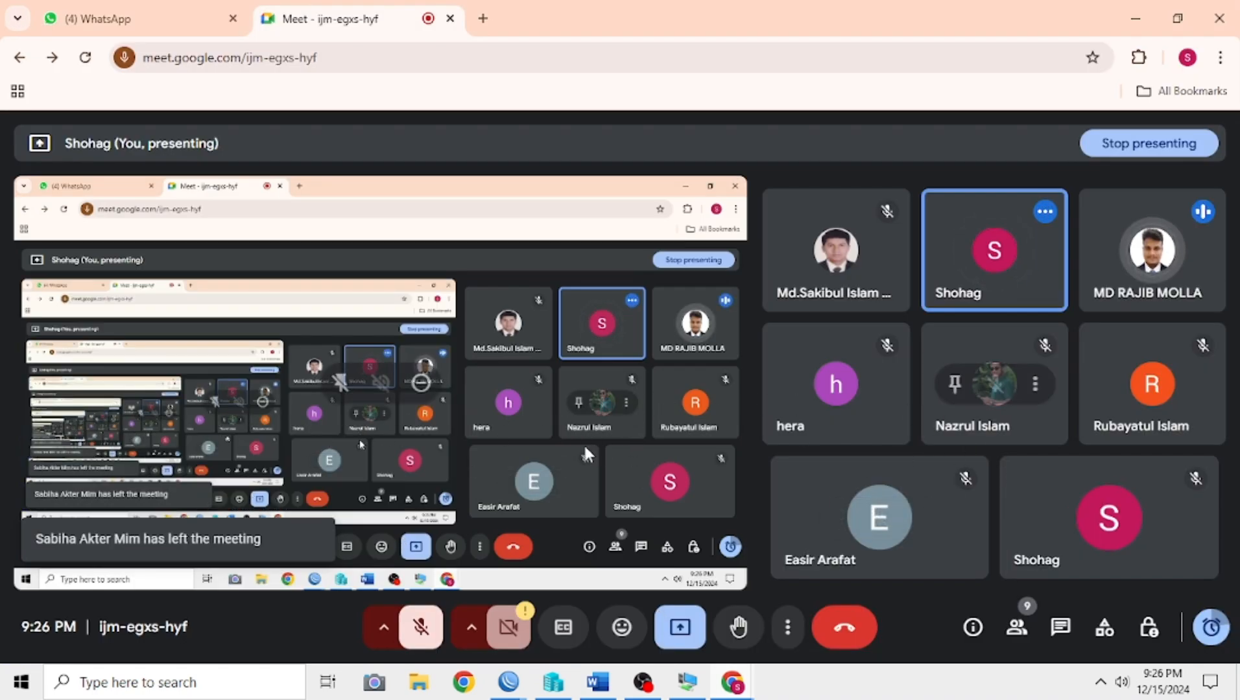
click(1127, 7)
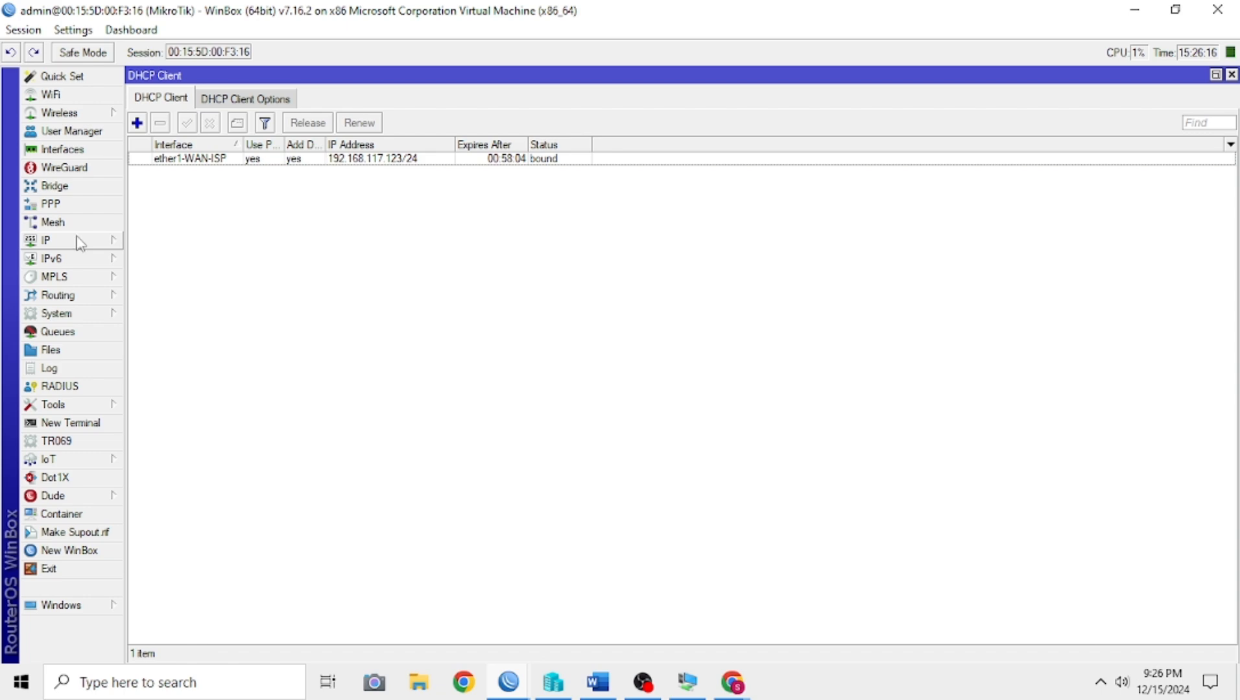
Step: Switch to Word to examine the departments and IP addresses in the office network diagram, and return to WinBox
click(588, 687)
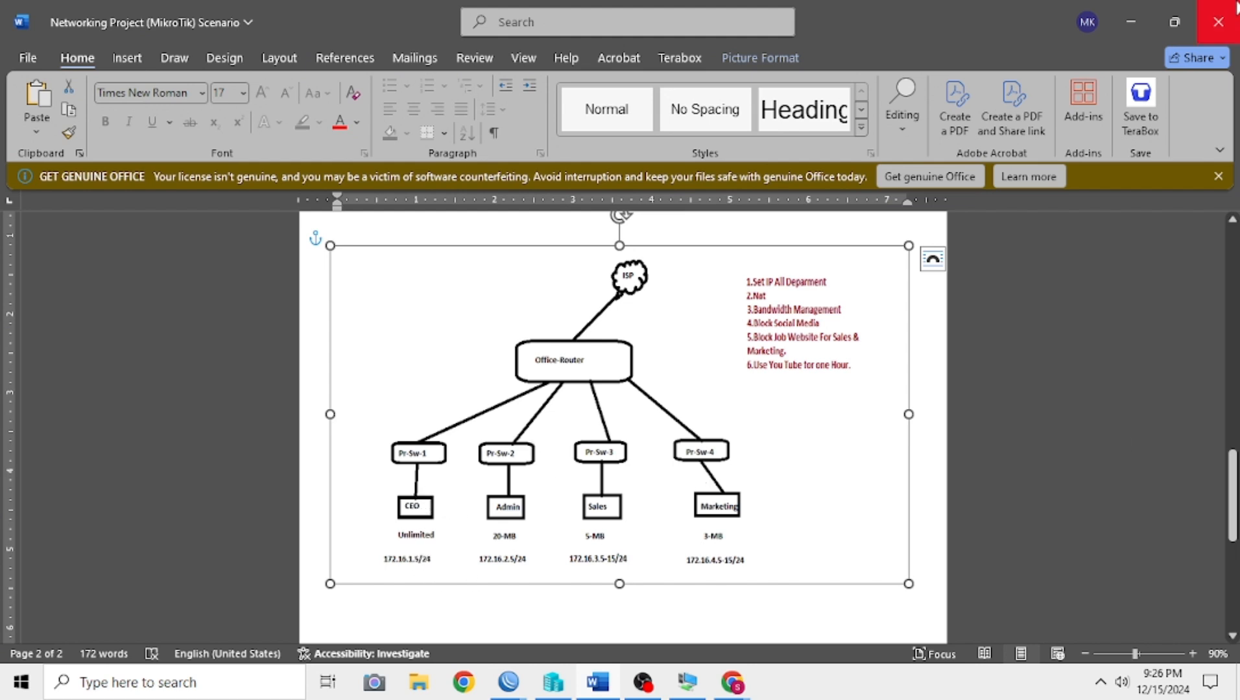
click(1142, 22)
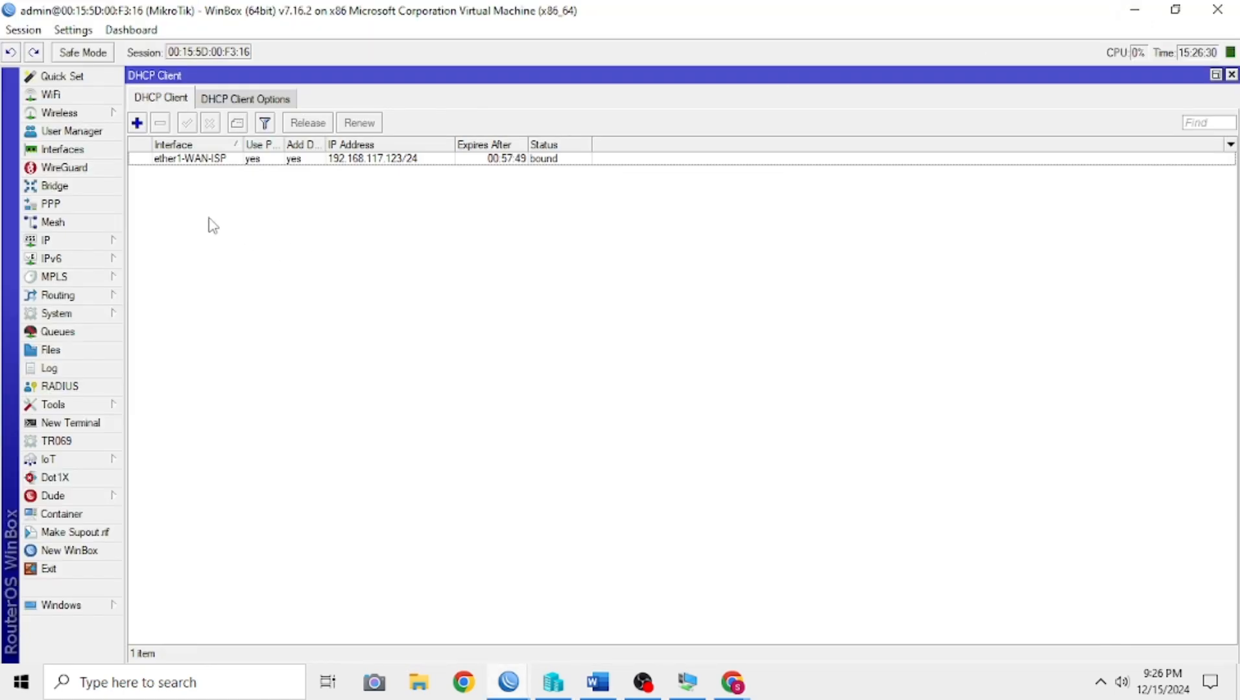
Step: Add the IP address 172.16.1.1/24 to the ether2-PR-1 interface in the router's address list
click(97, 243)
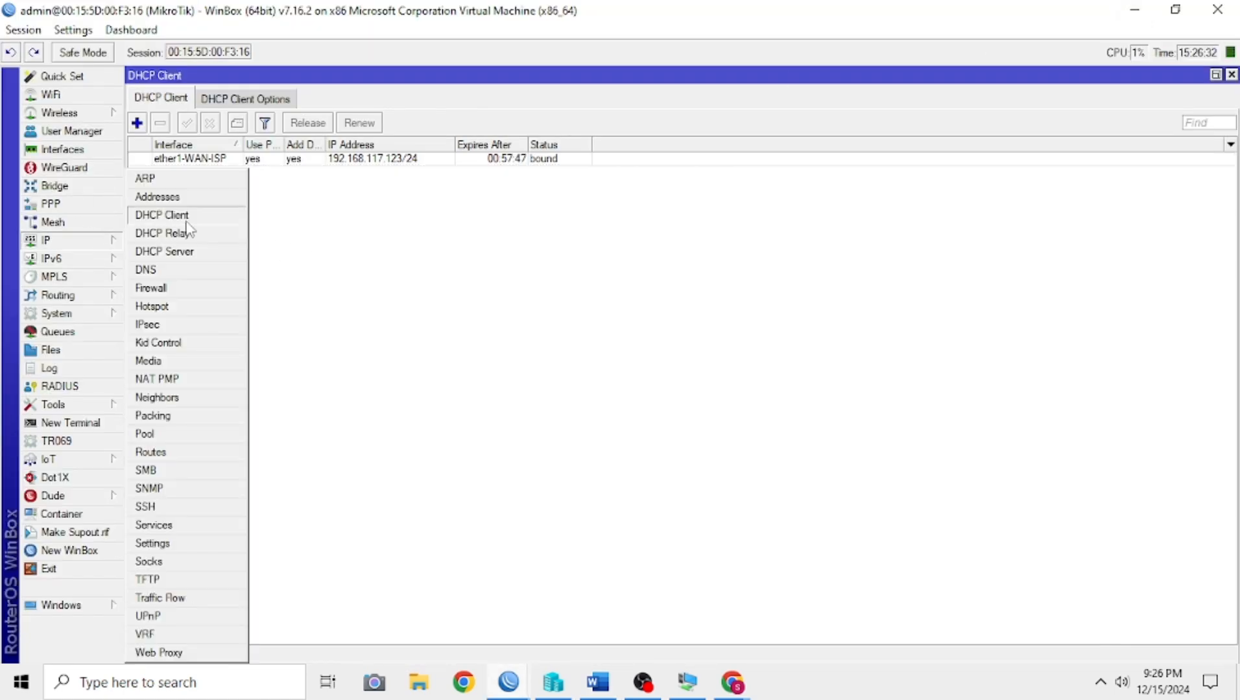
click(158, 197)
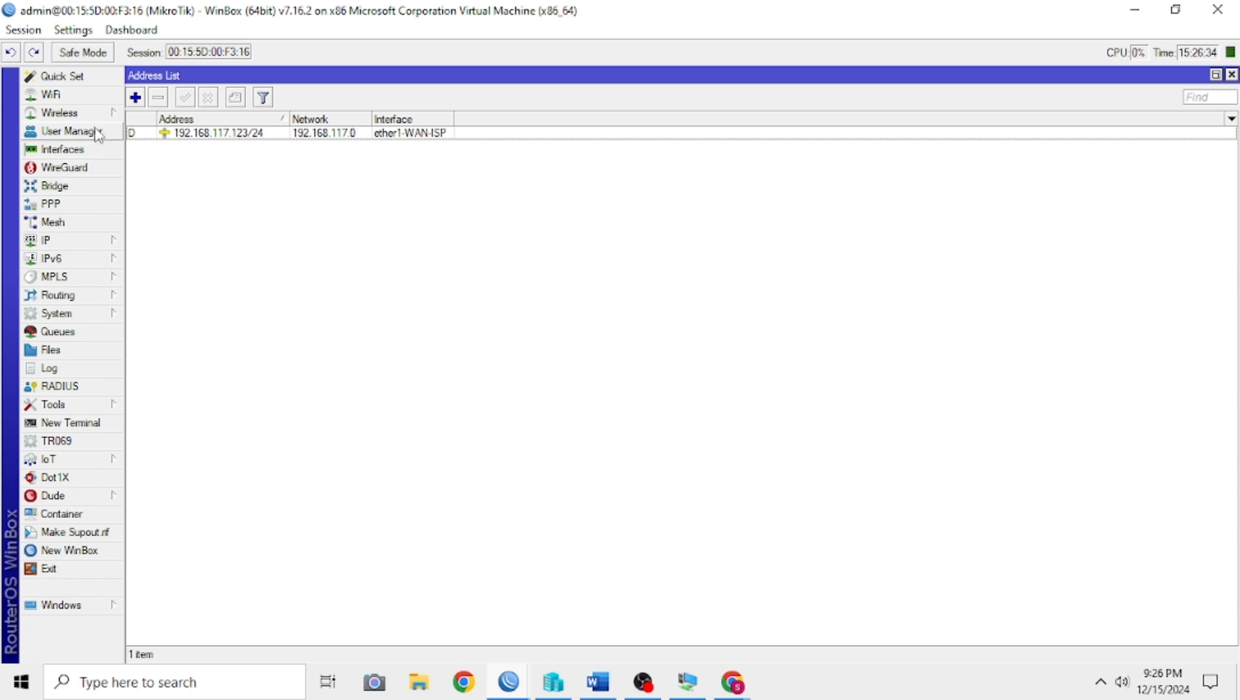
click(135, 99)
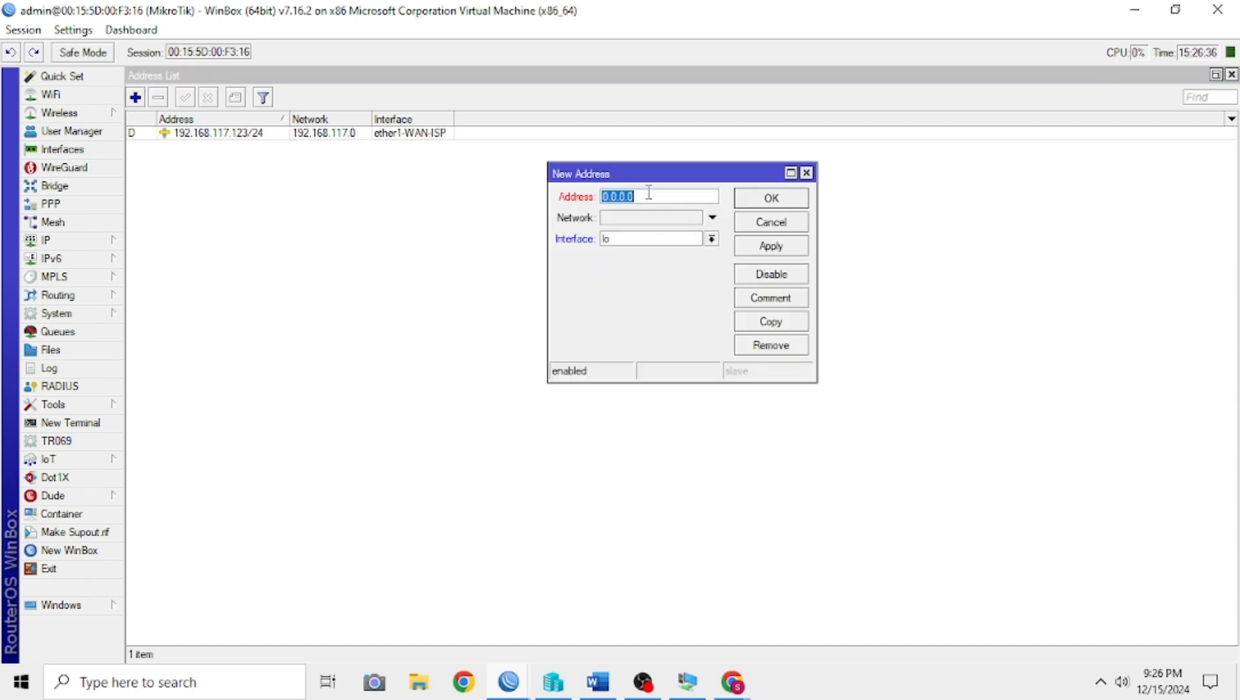
text(172.16.1.1/24)
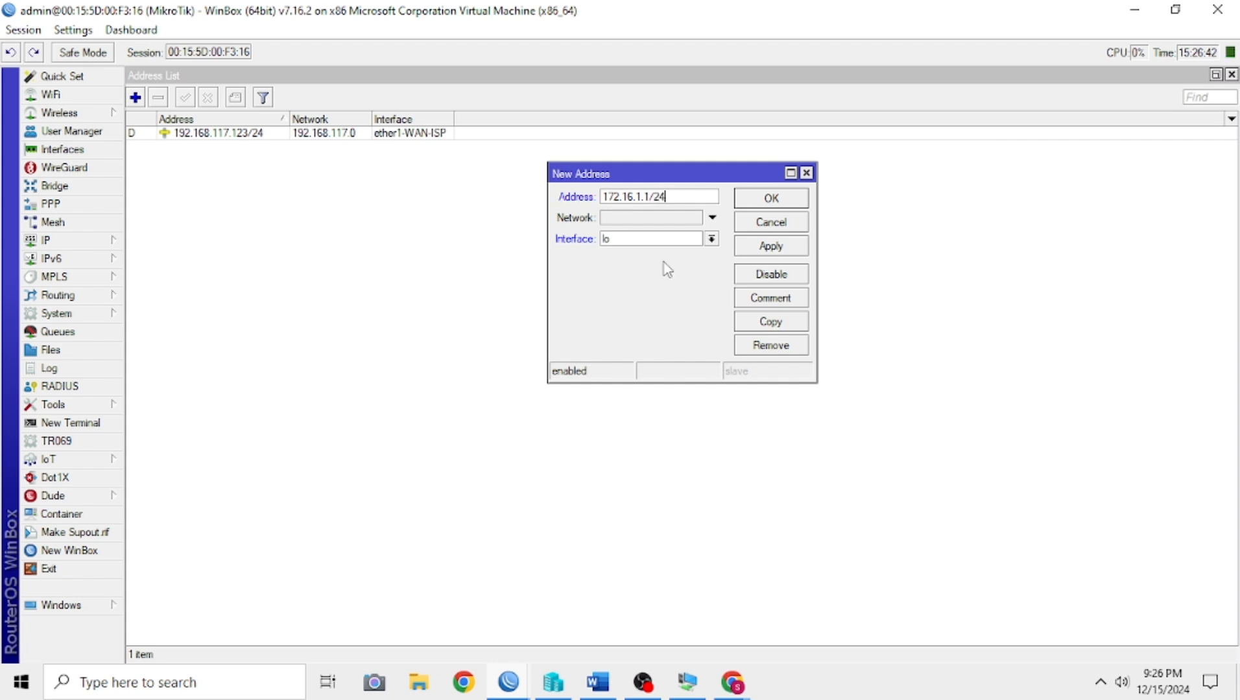
click(712, 221)
click(711, 239)
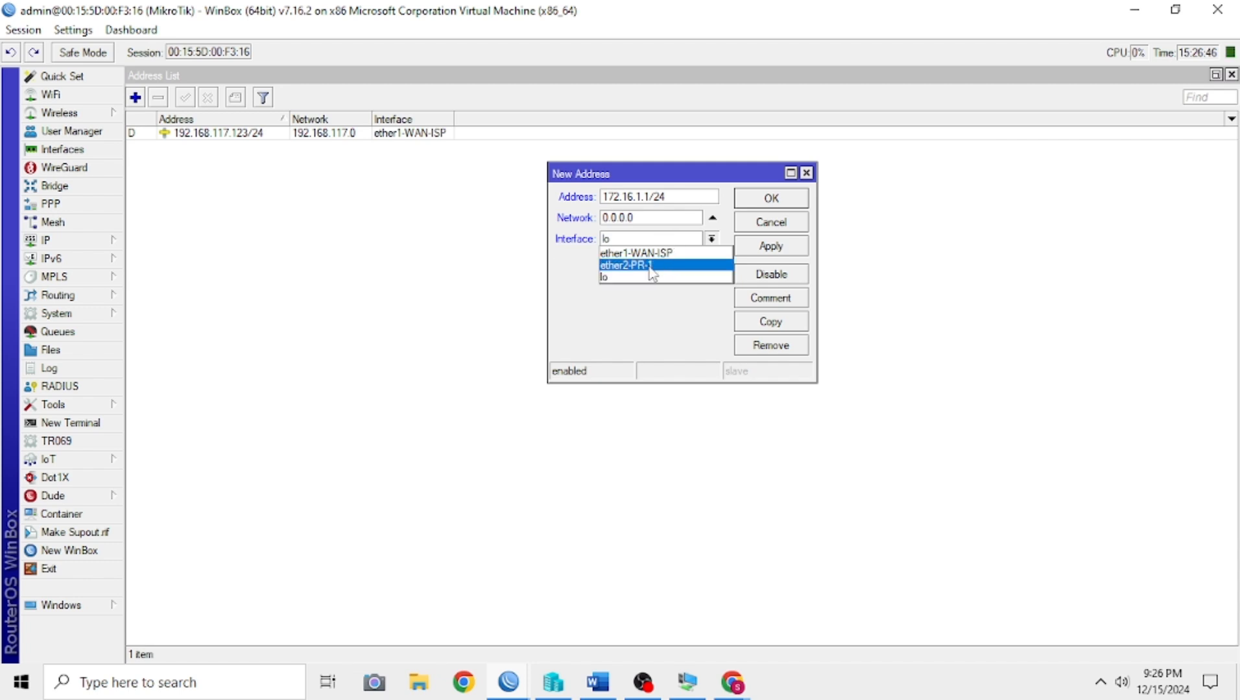
click(652, 265)
click(770, 246)
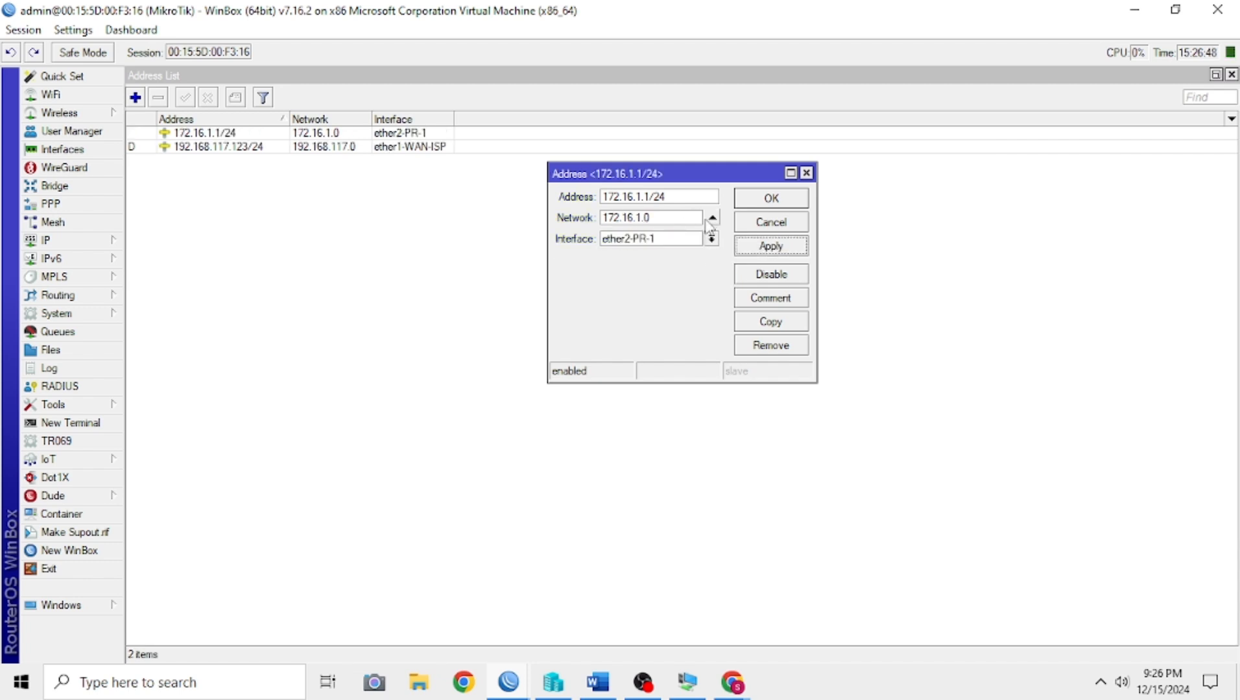
click(772, 200)
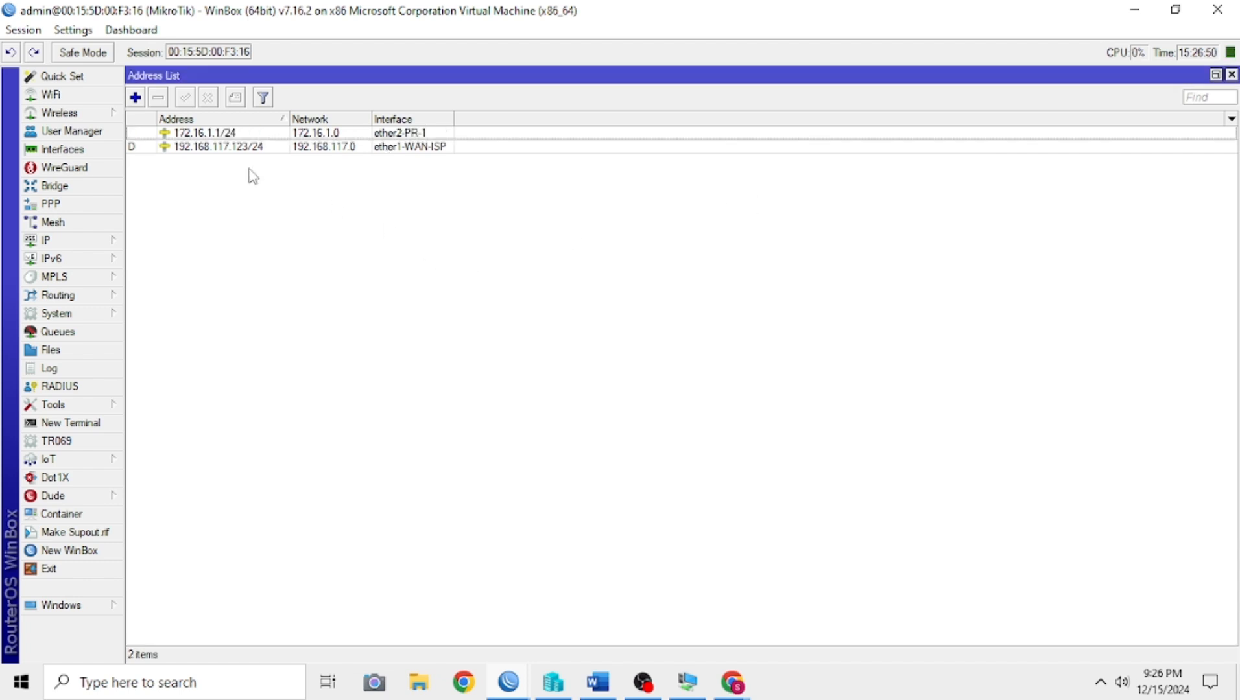
click(216, 134)
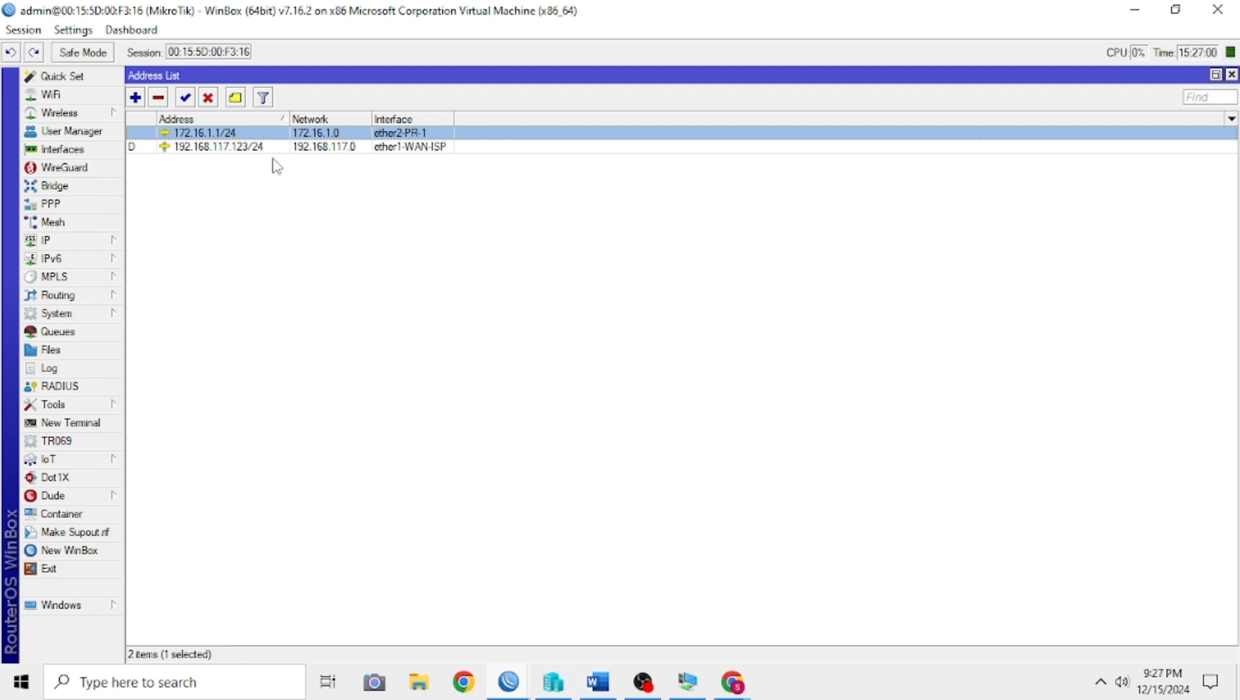
Step: Switch to Hyper-V Manager, connect to the Win-10 virtual machine full screen, and close its open Network Connections and Command Prompt windows
click(553, 682)
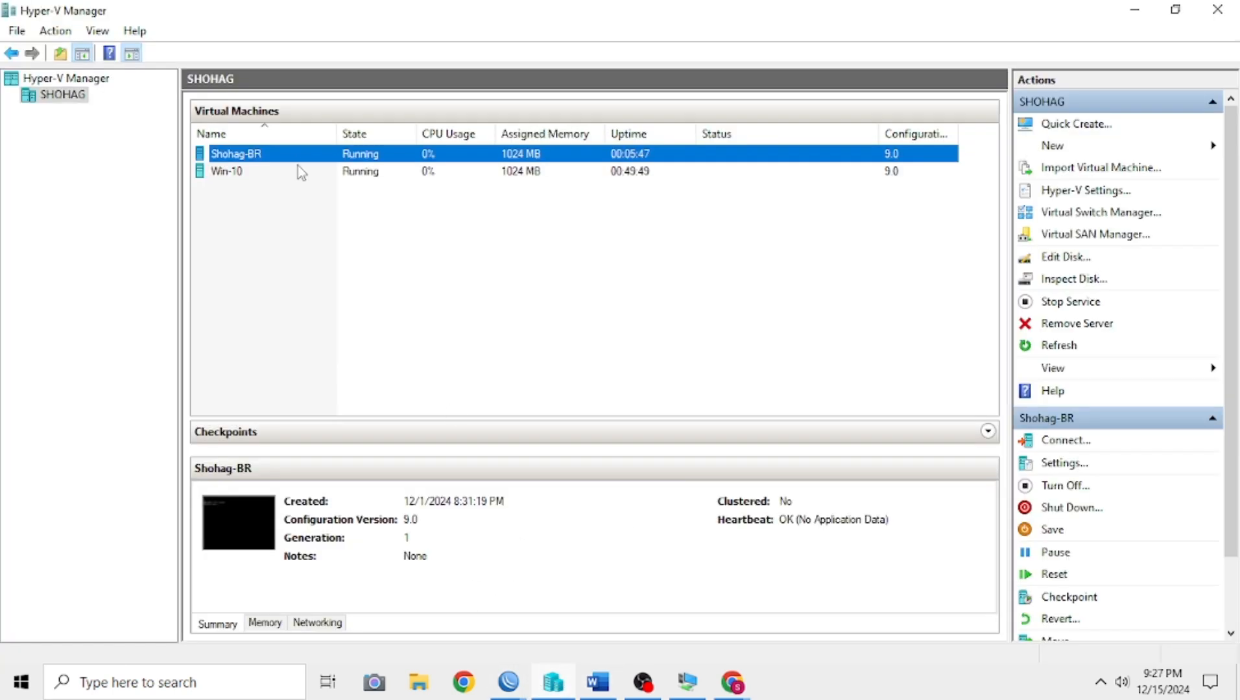
right_click(264, 173)
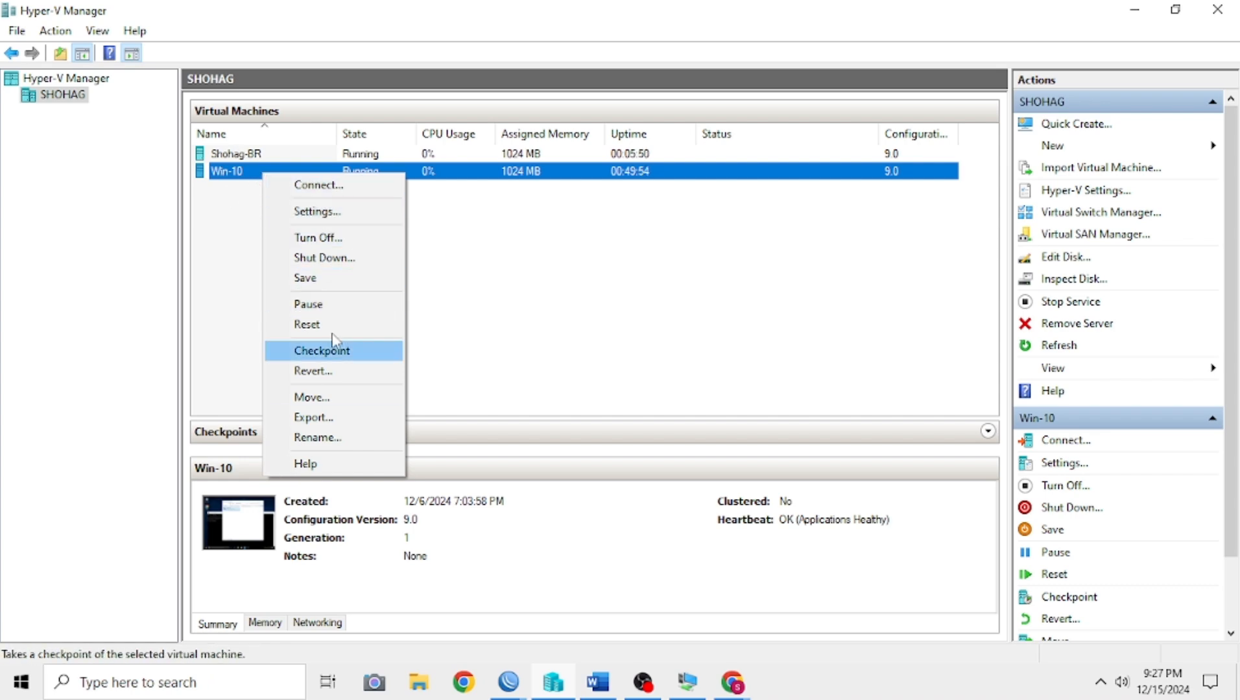
click(318, 185)
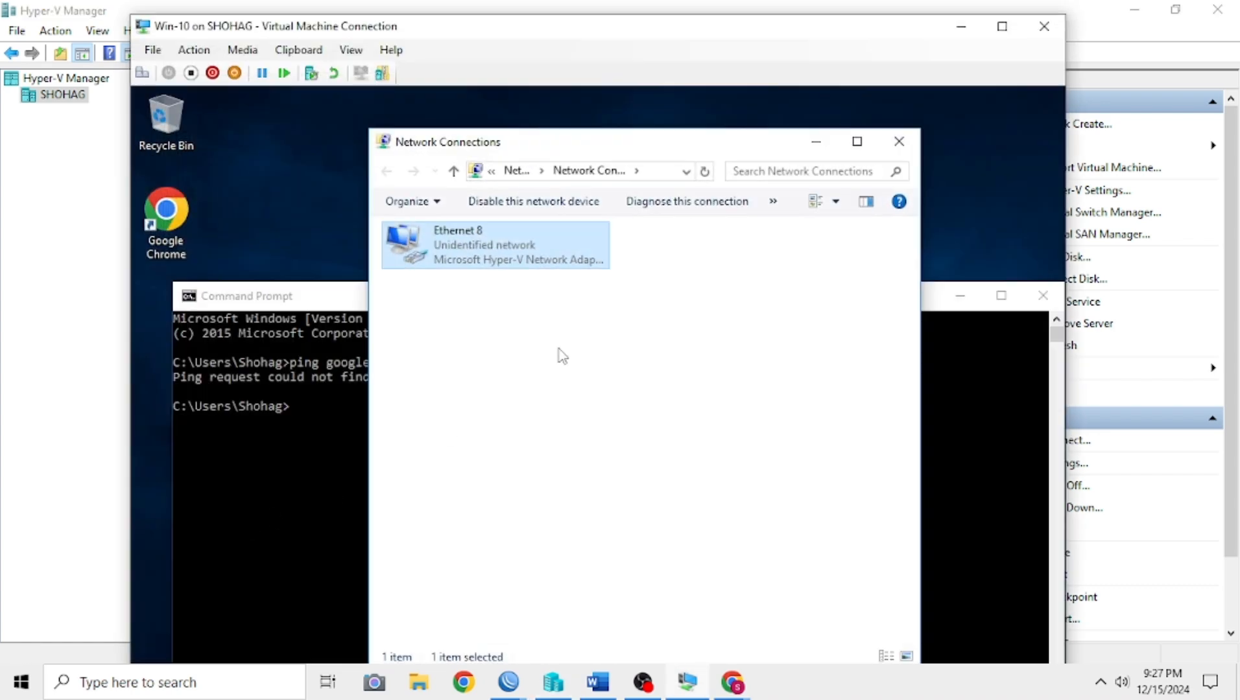
click(899, 141)
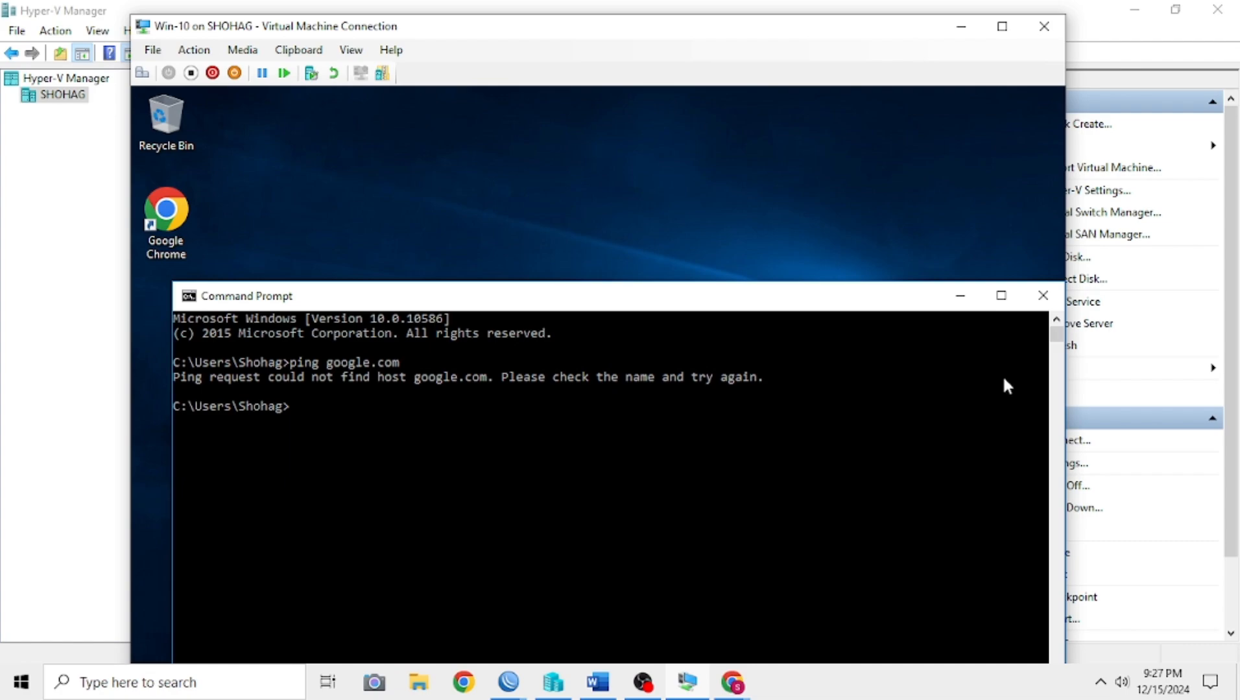
click(1030, 299)
click(1002, 26)
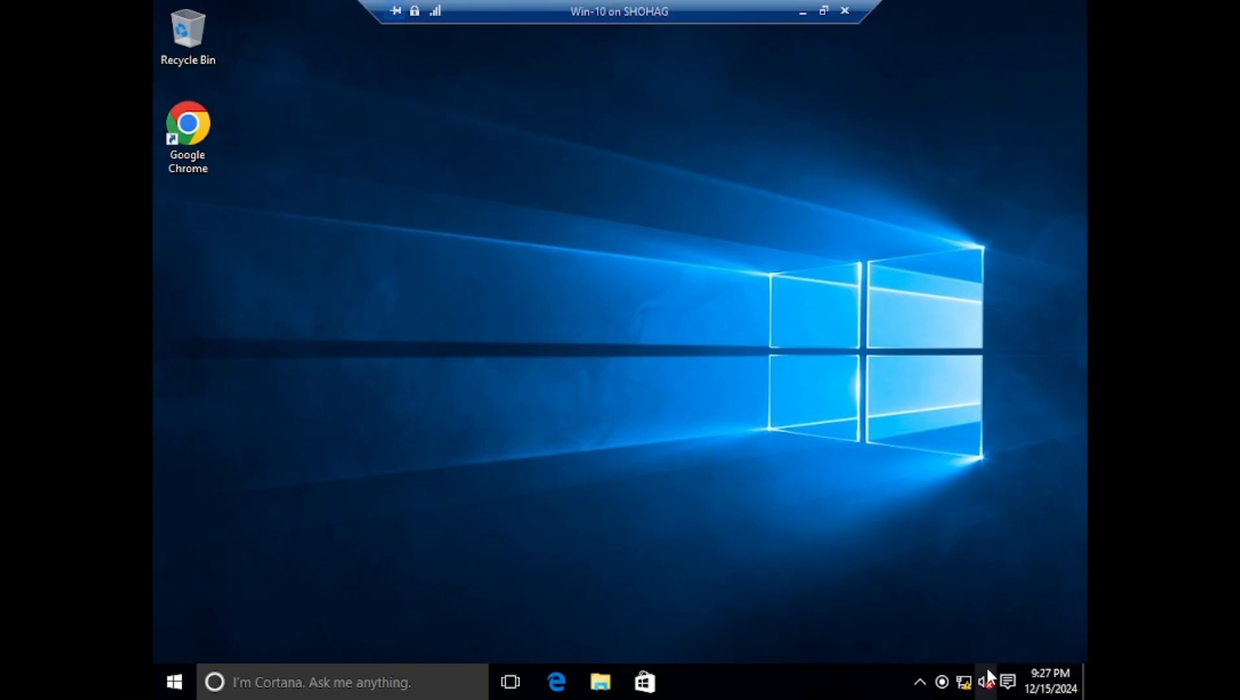
Step: Open the Internet Protocol Version 4 (TCP/IPv4) properties of the virtual machine's Ethernet 8 adapter through ncpa.cpl
mouse_move(975, 682)
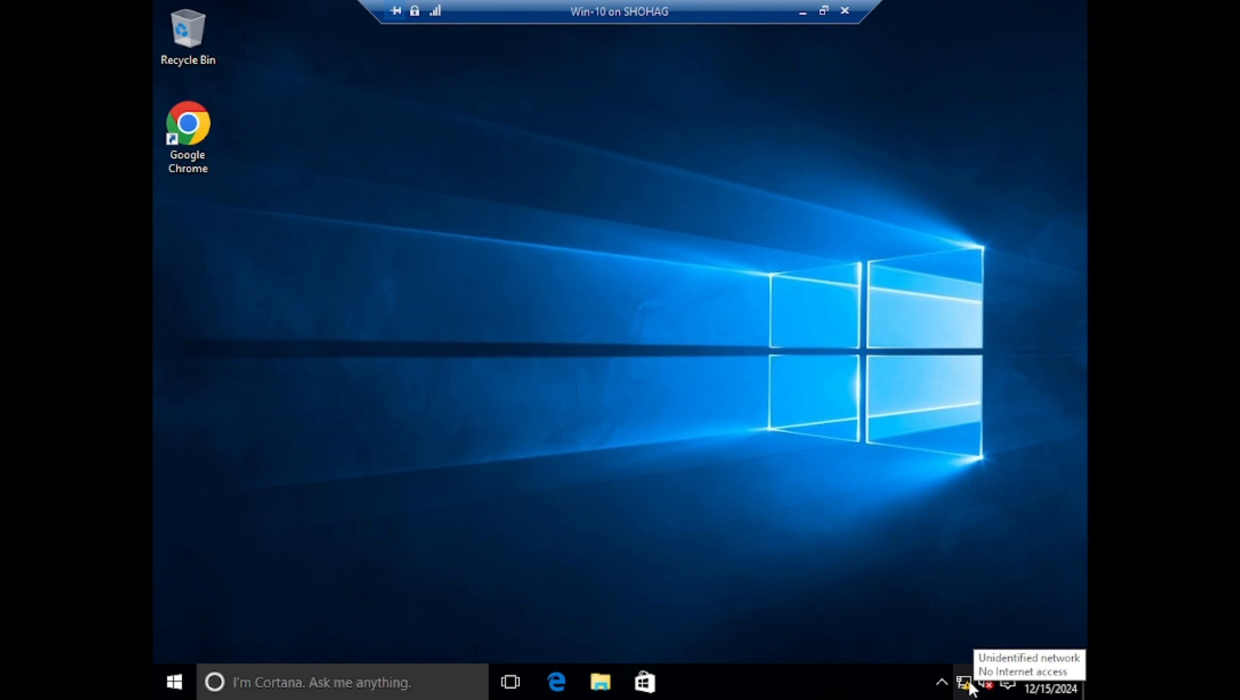
key(super+r)
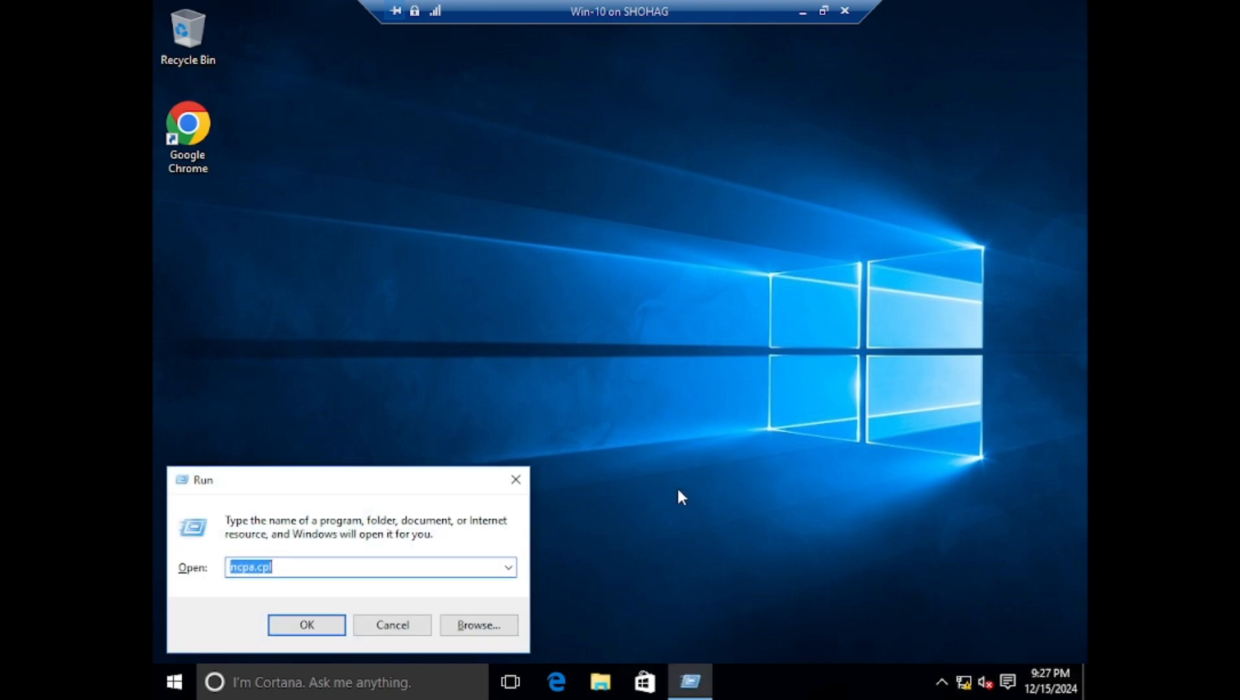
key(Return)
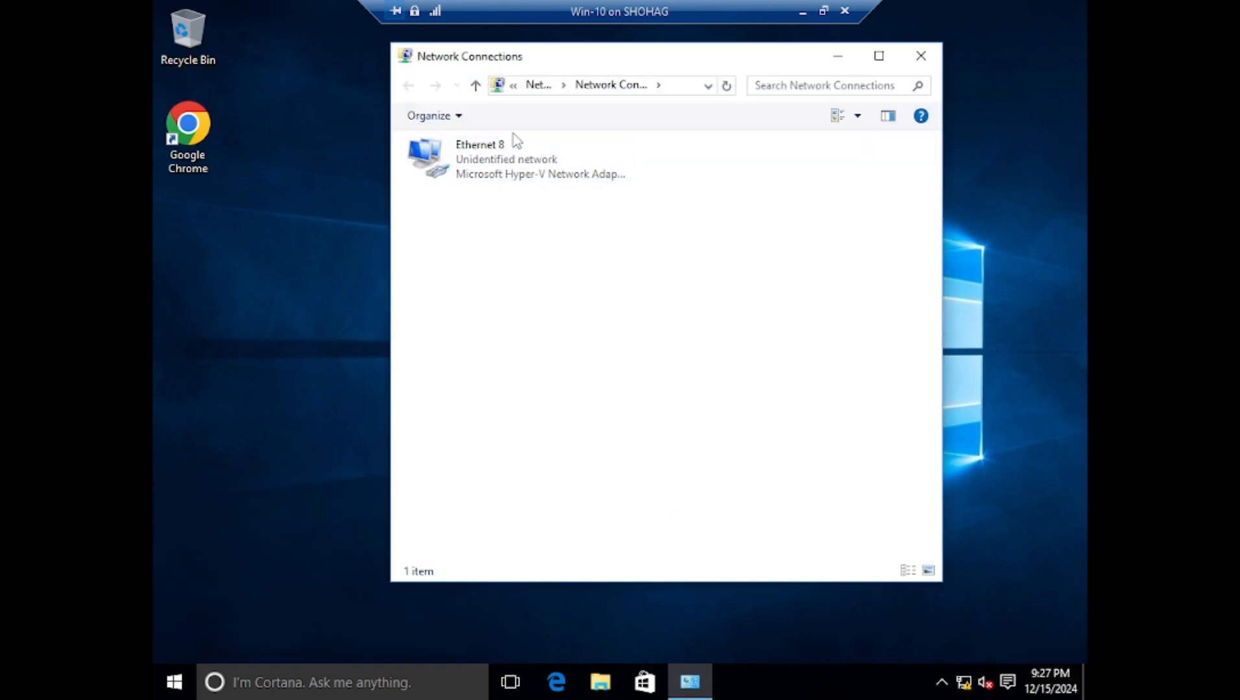
right_click(516, 149)
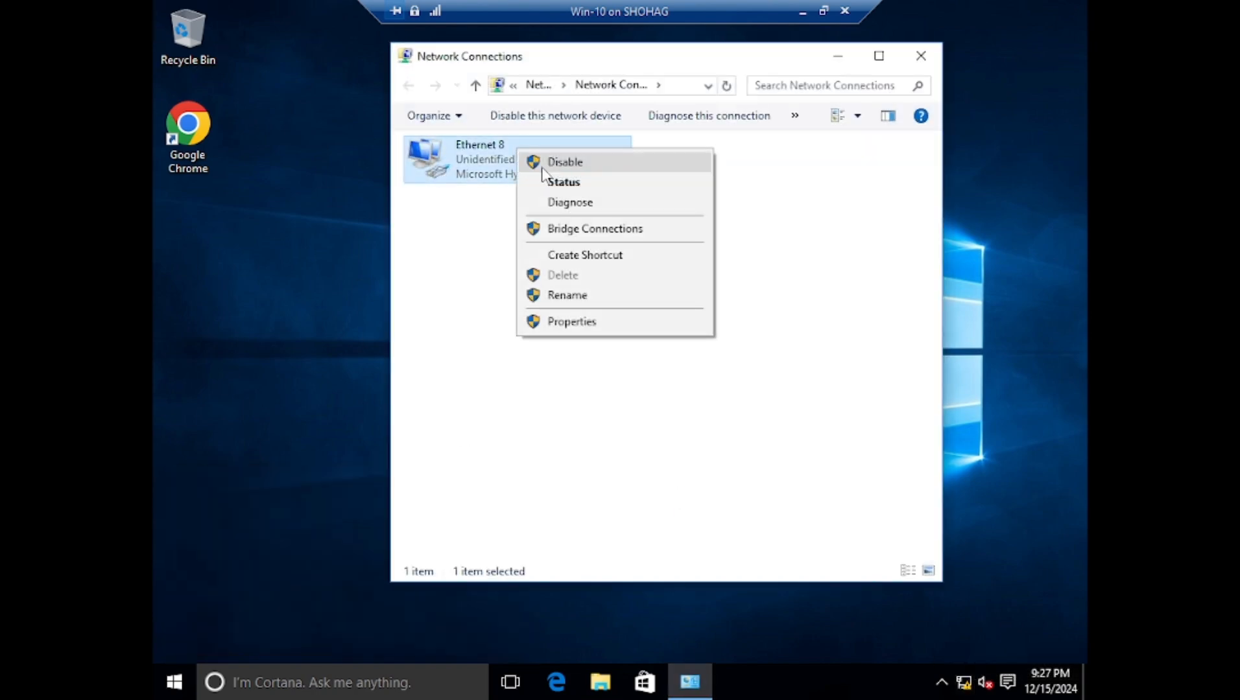
right_click(488, 157)
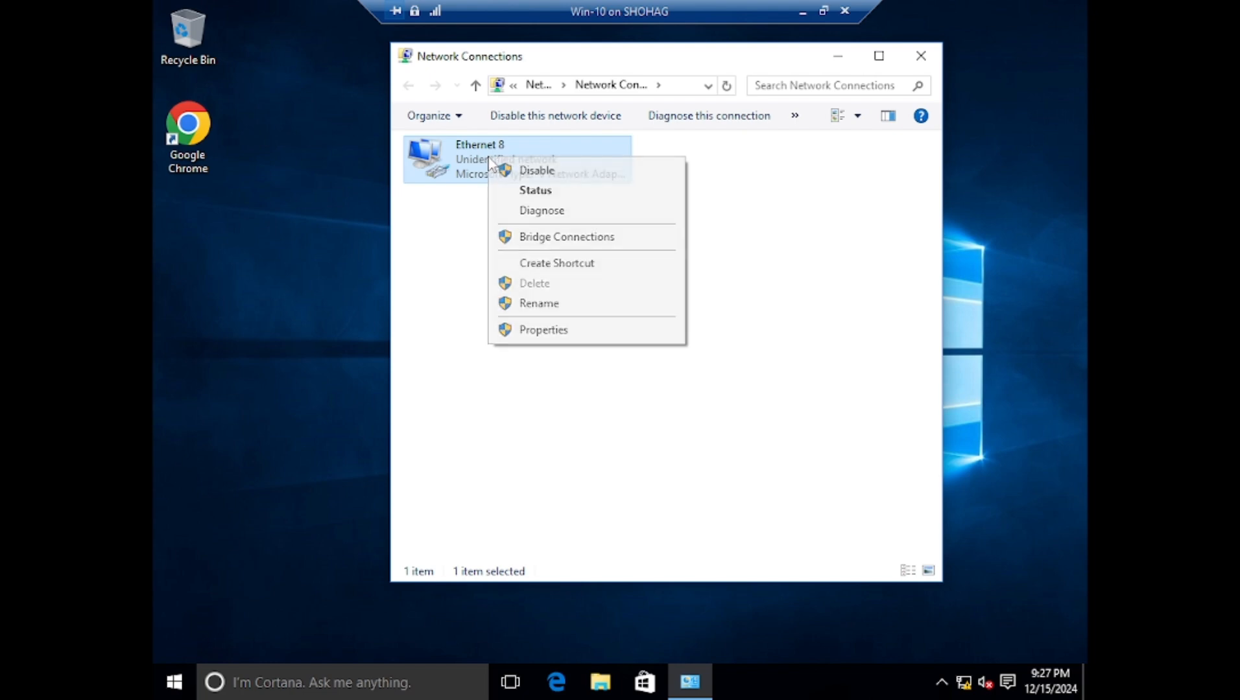
click(545, 330)
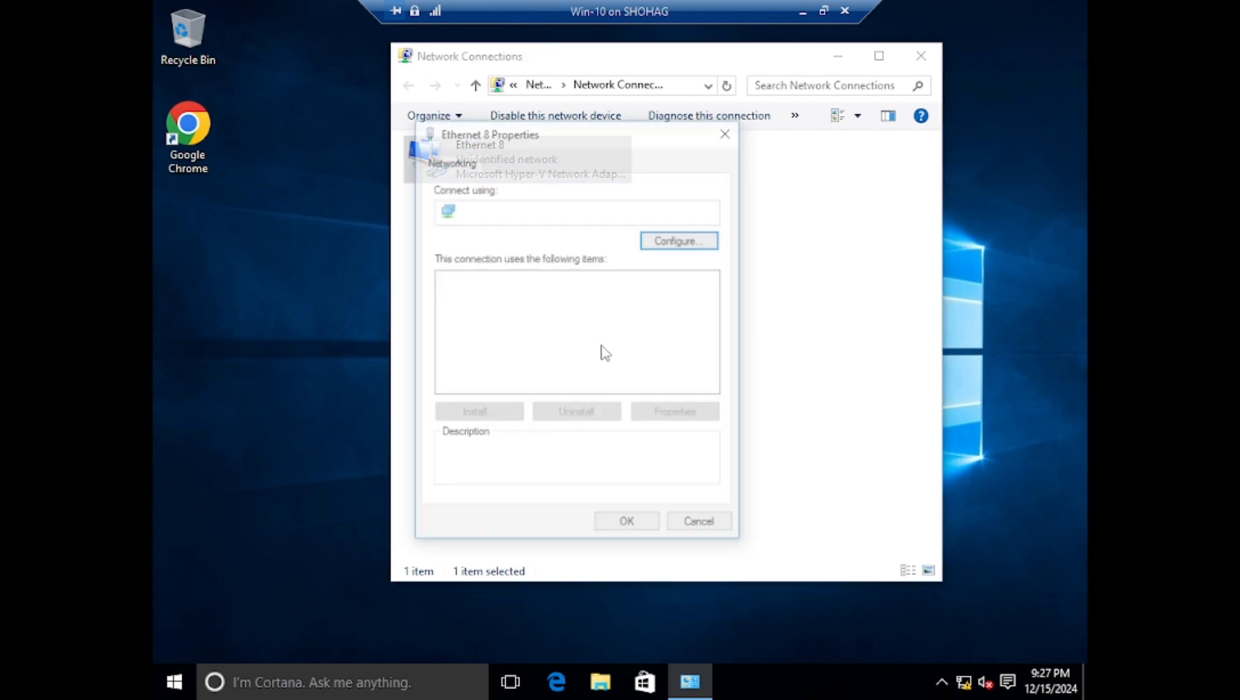
double_click(526, 324)
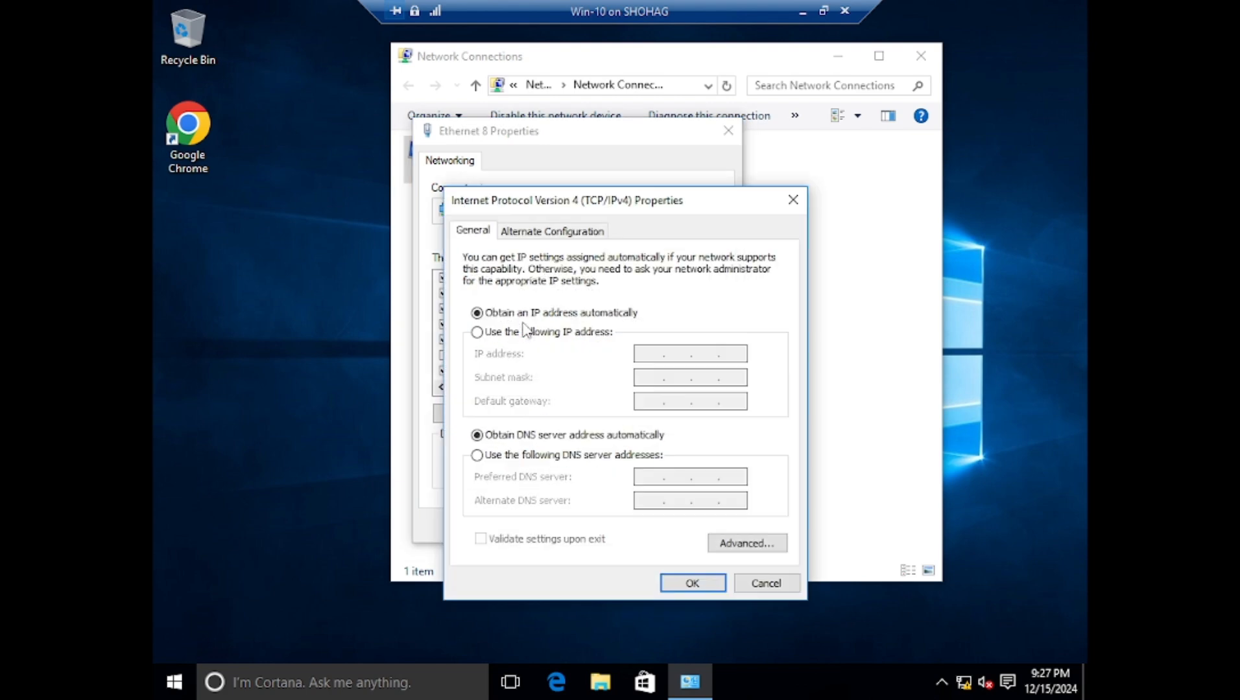
Step: Assign the adapter static IP 172.16.1.5, subnet mask 255.255.255.0, gateway 172.16.1.1 and preferred DNS 8.8.8.8, and apply the settings
click(516, 332)
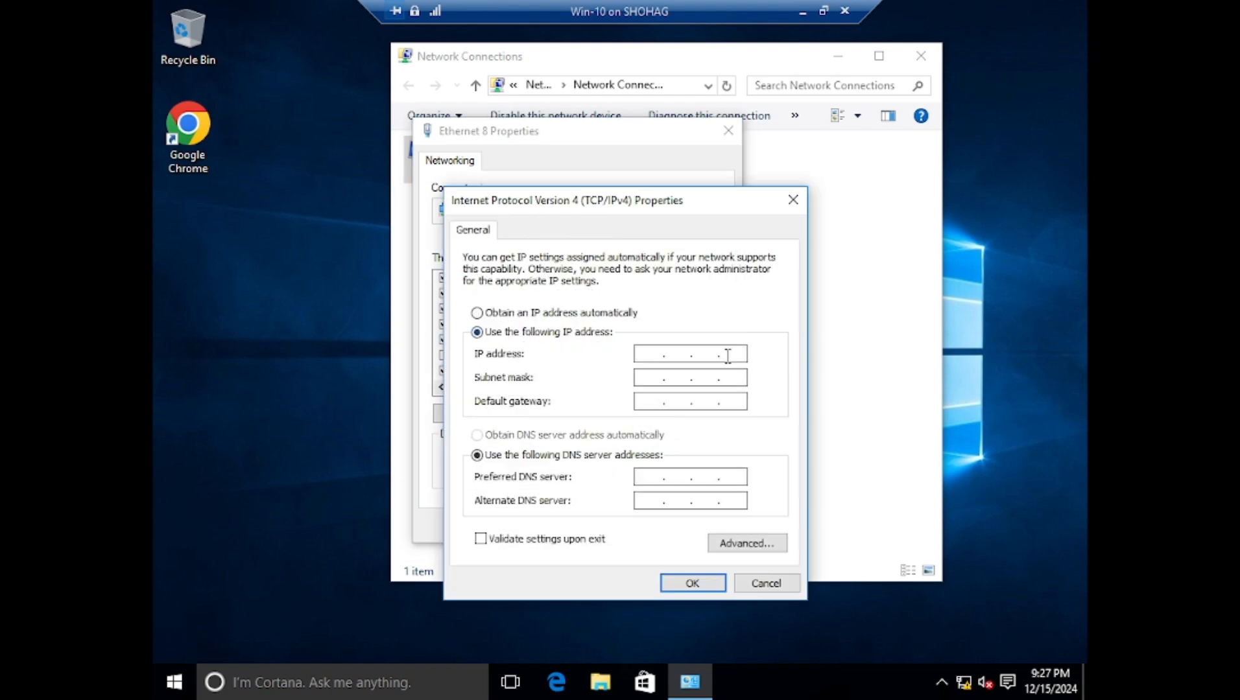
click(661, 354)
click(655, 376)
click(711, 378)
text(255)
text(172.16.1.1)
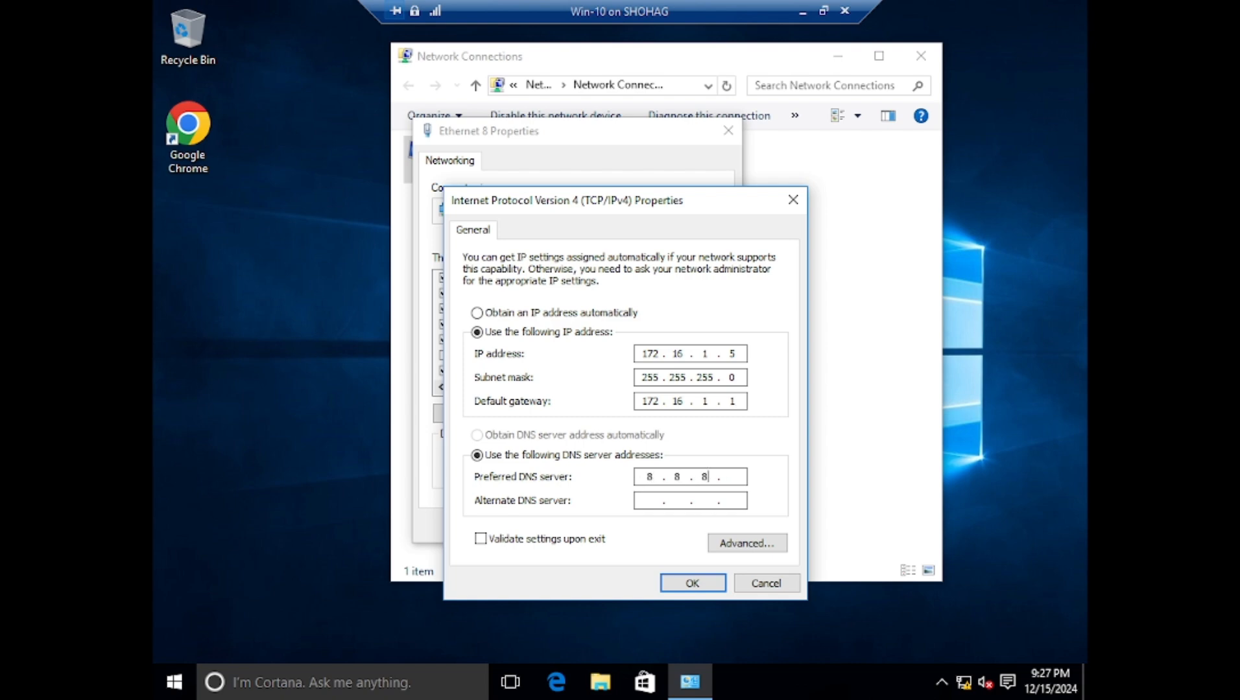
click(662, 591)
click(651, 527)
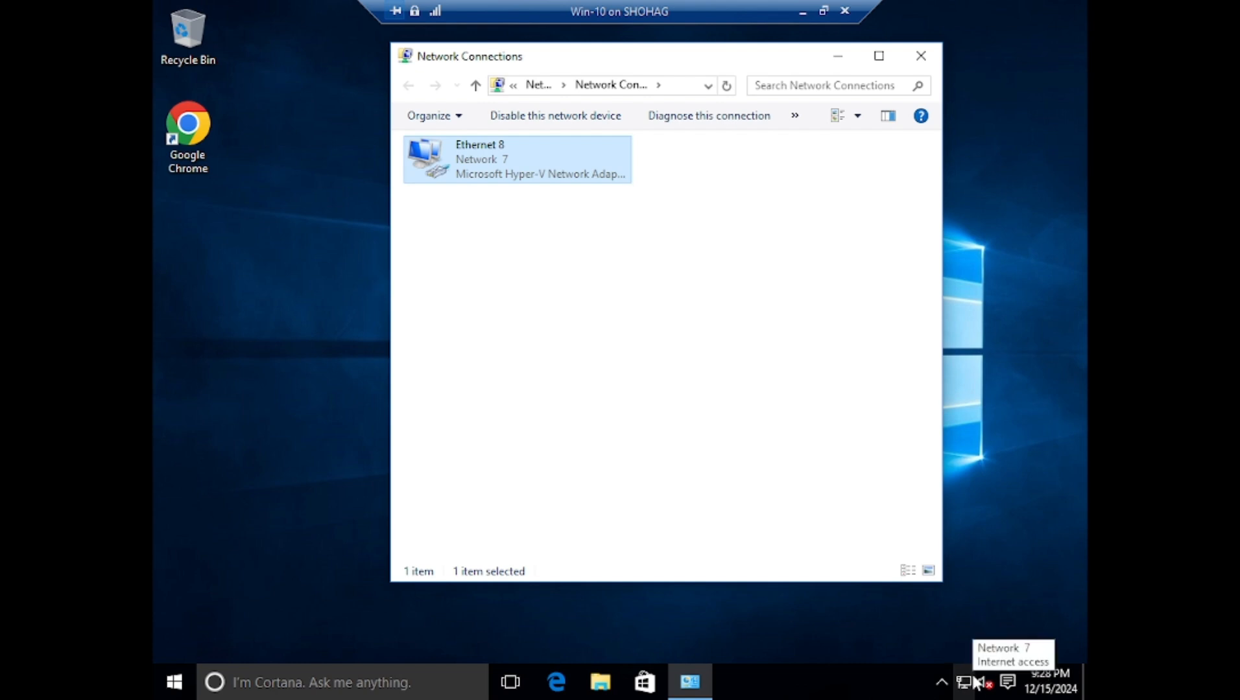
Step: Minimize the virtual machine, switch back to WinBox and dismiss the RouterOS Default Configuration notice
click(801, 13)
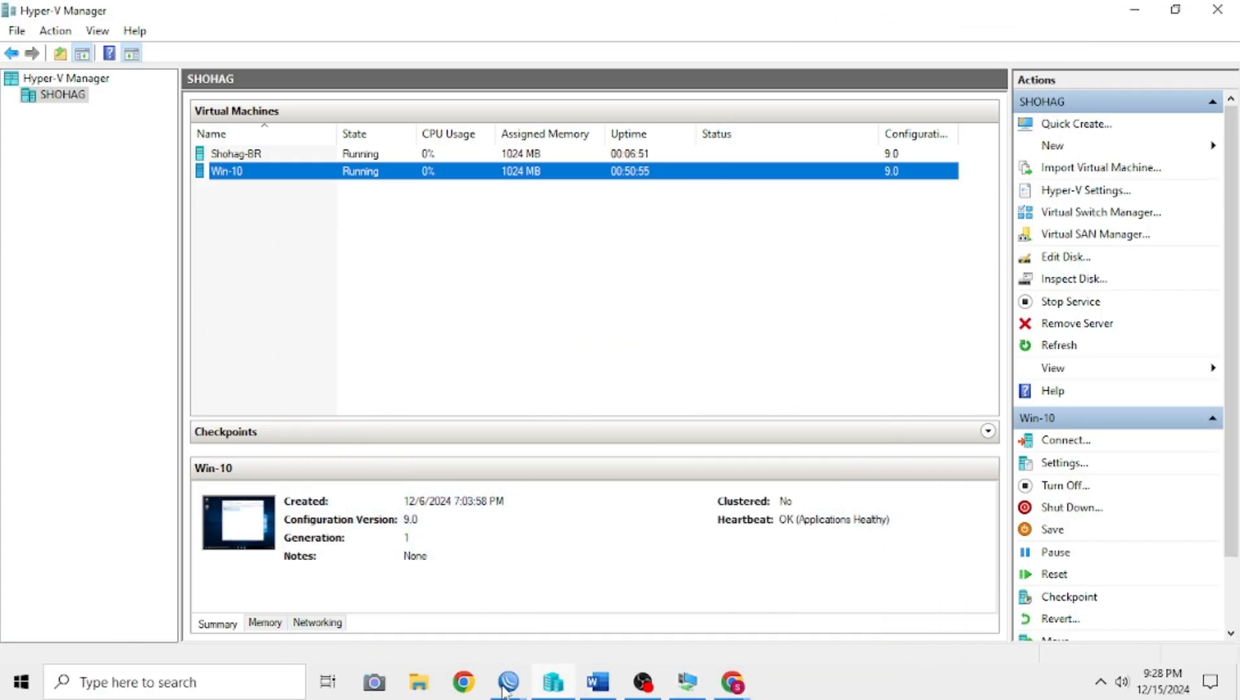
mouse_move(499, 687)
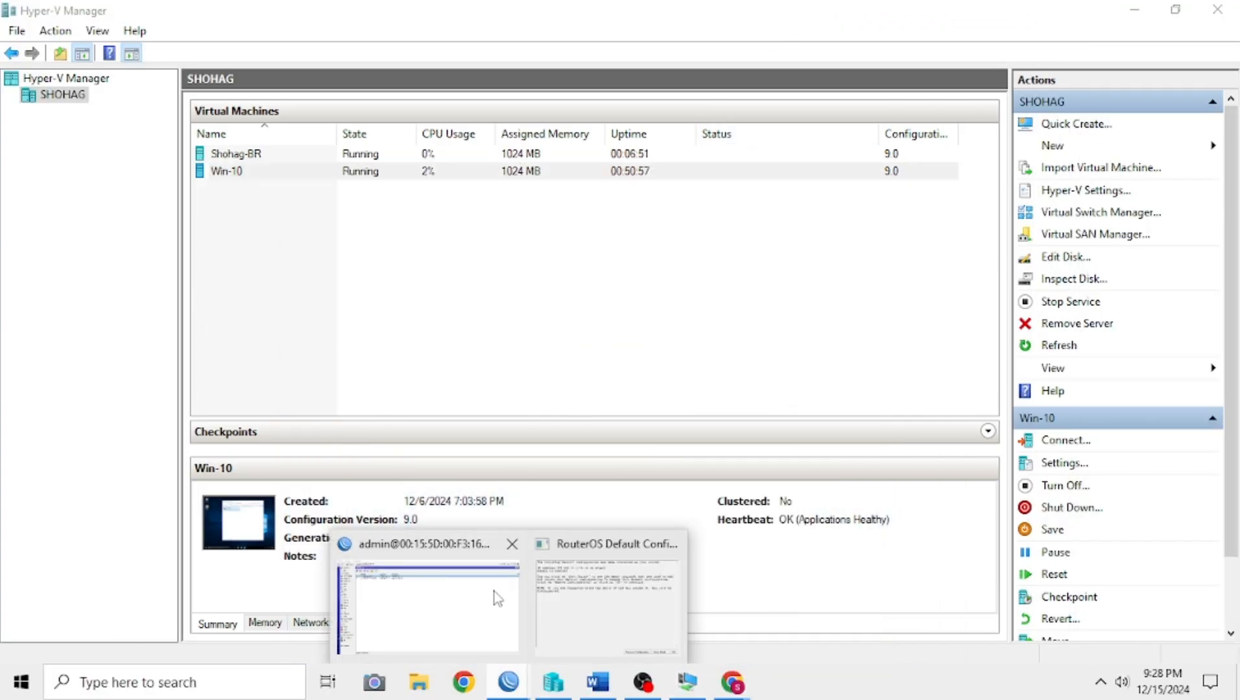
click(632, 603)
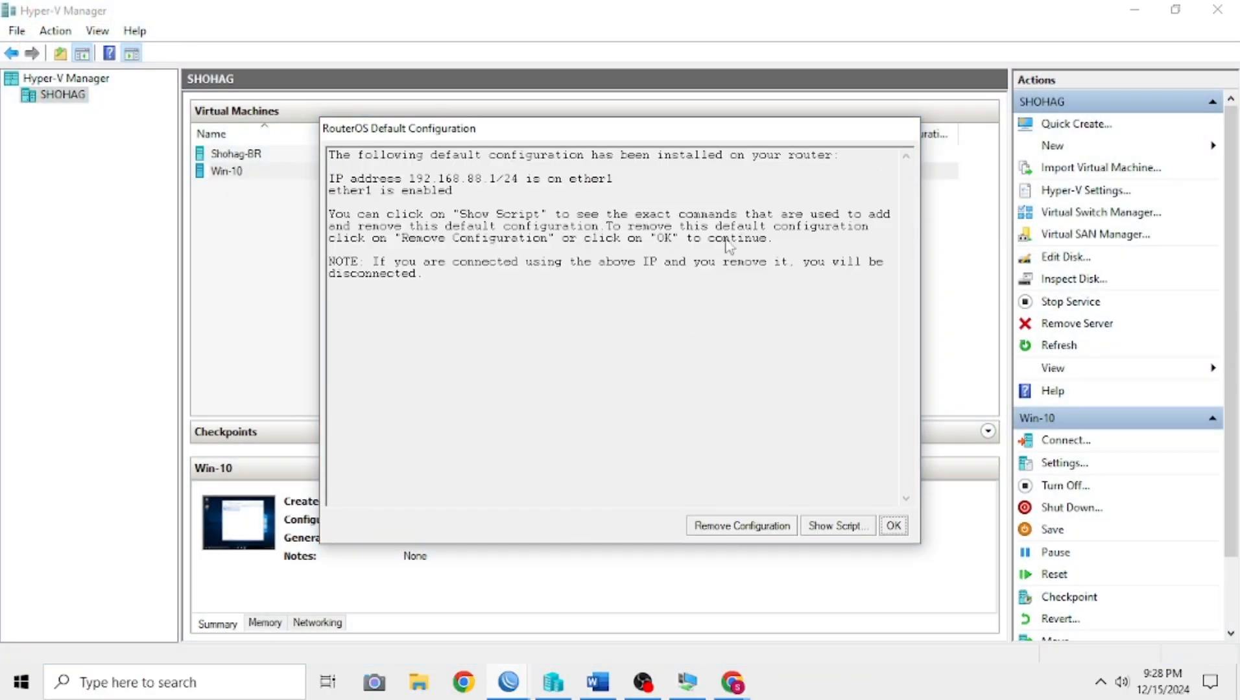
click(895, 527)
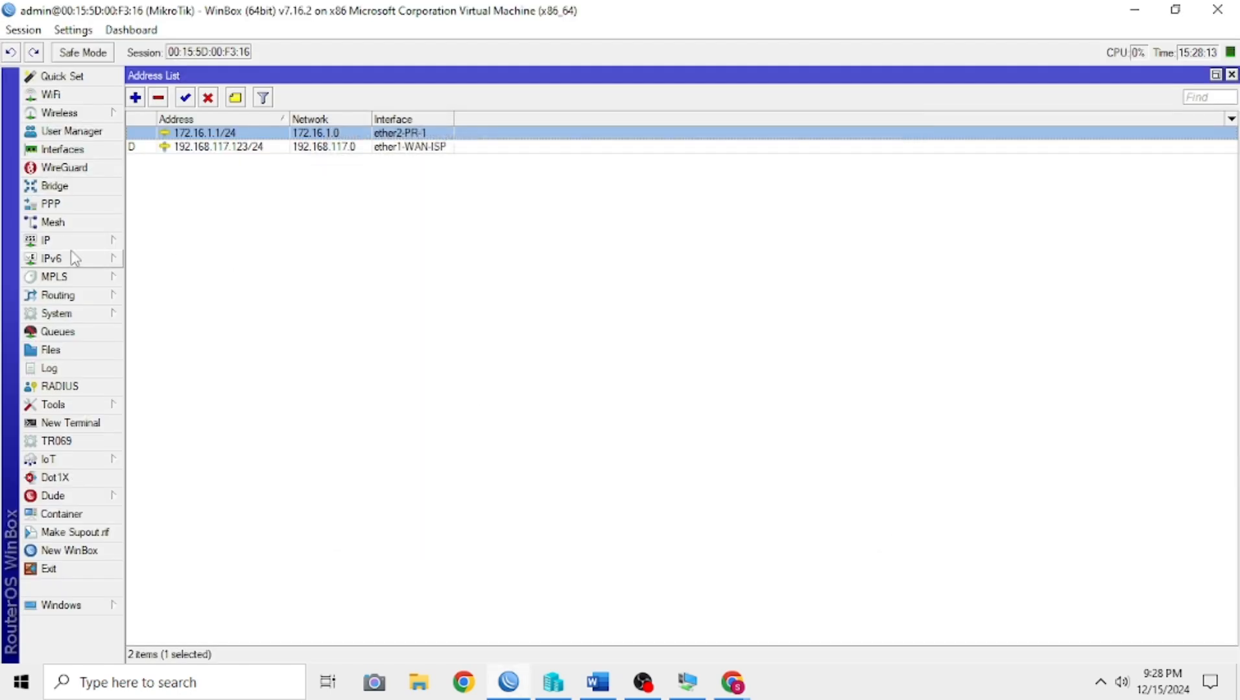
Step: Start a new NAT rule in the router's IP firewall with the chain set to srcnat
click(62, 243)
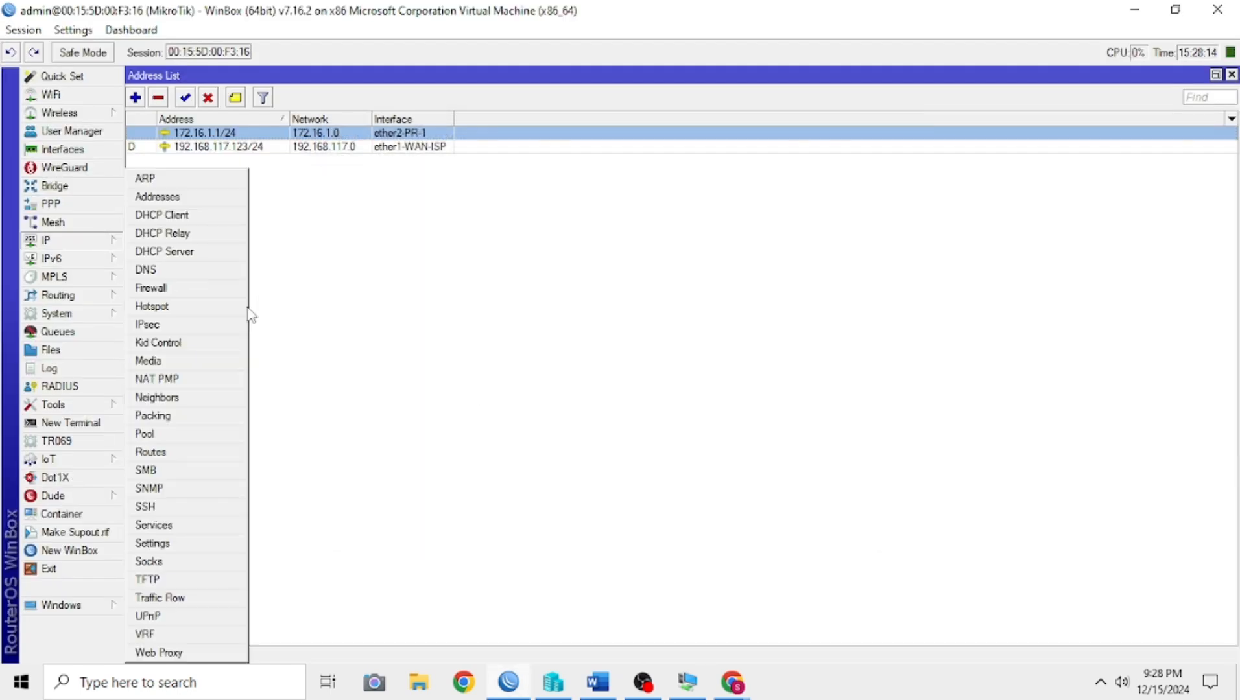
click(212, 289)
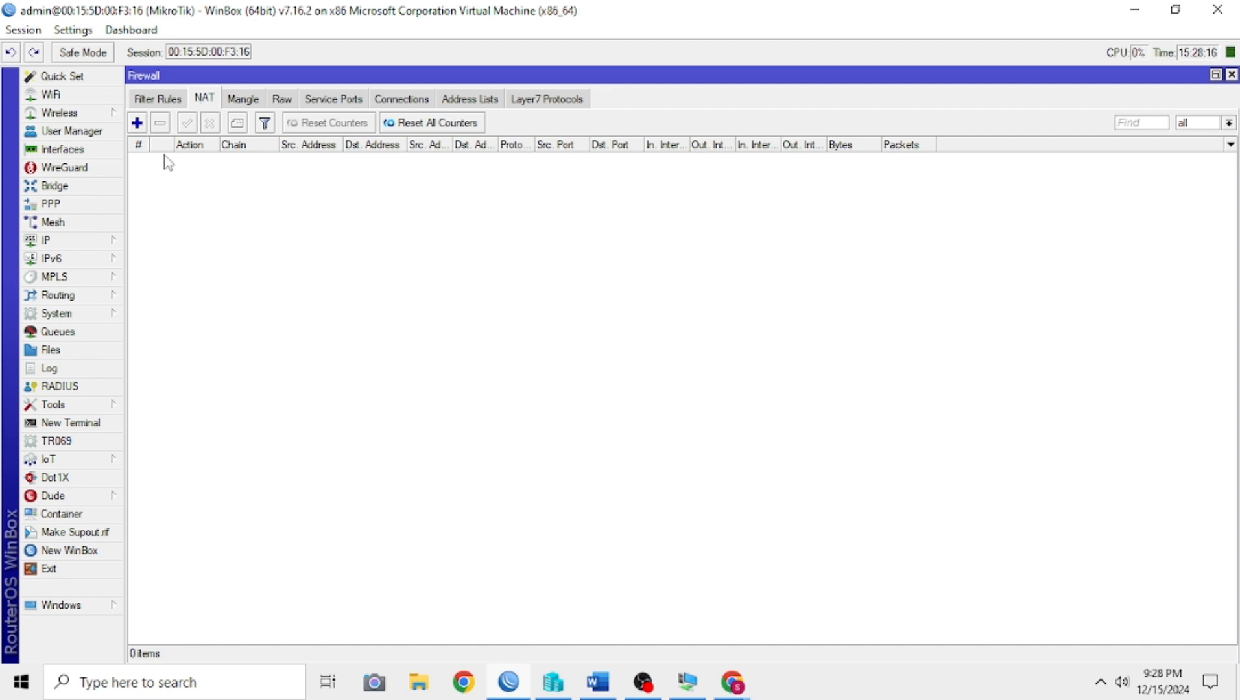
click(137, 122)
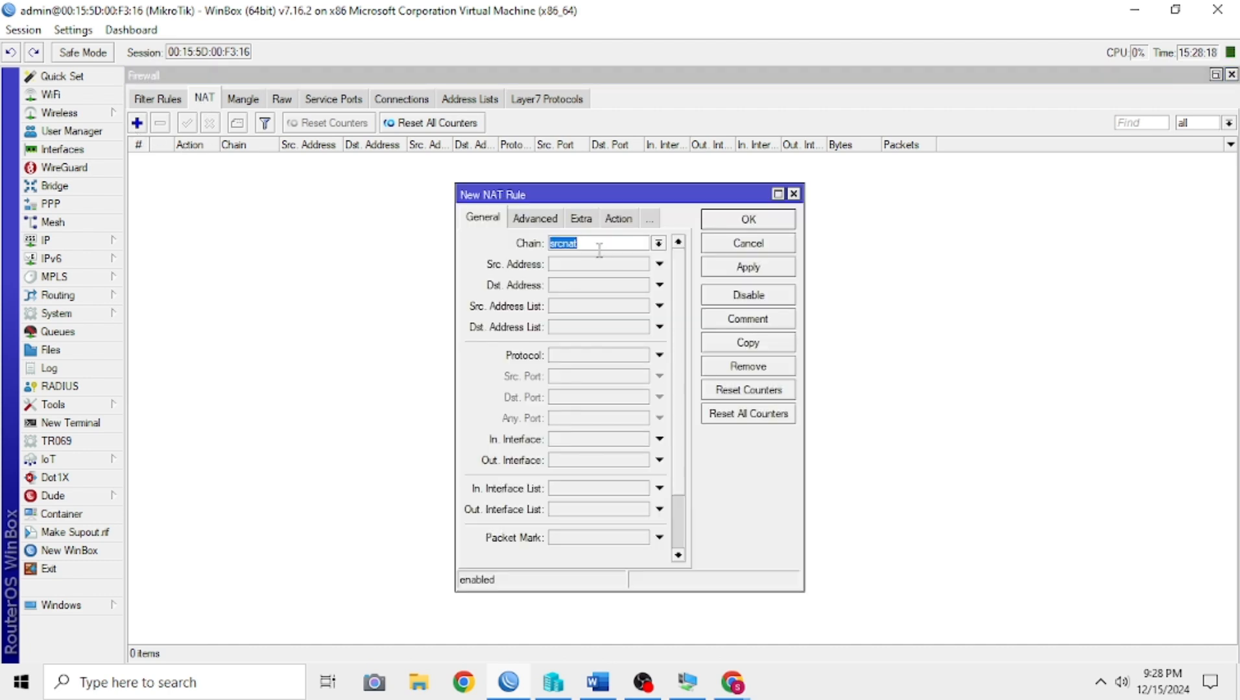
click(634, 245)
click(658, 243)
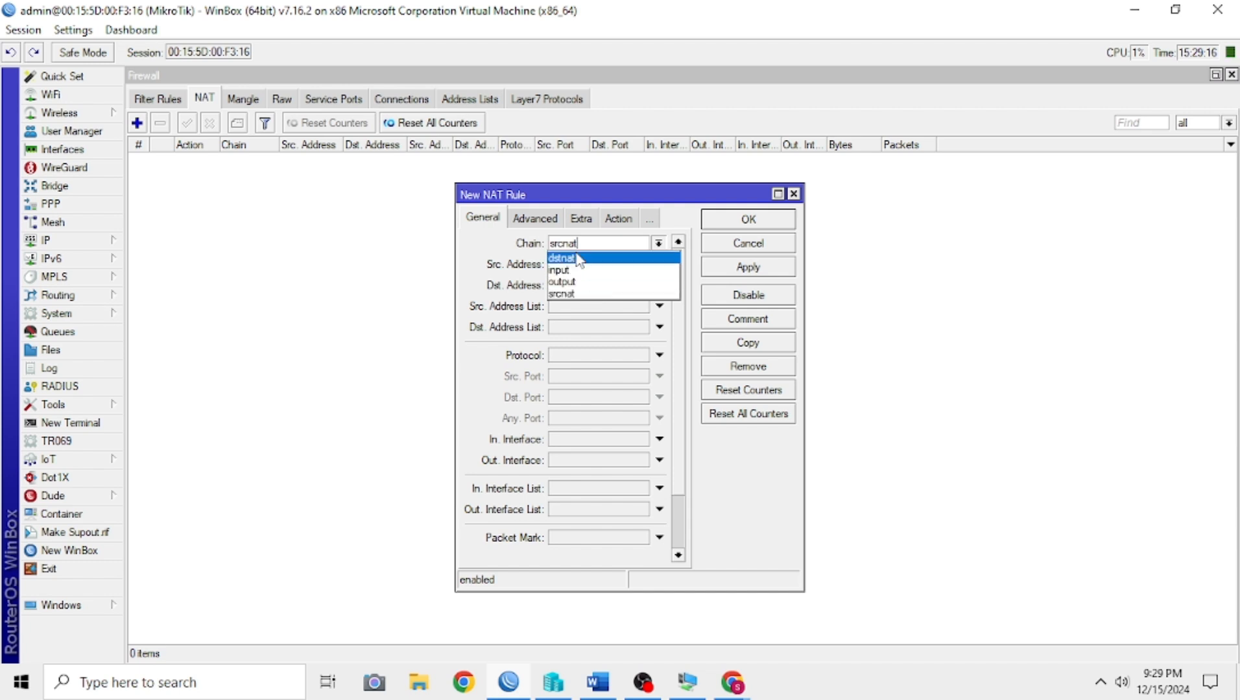
click(585, 295)
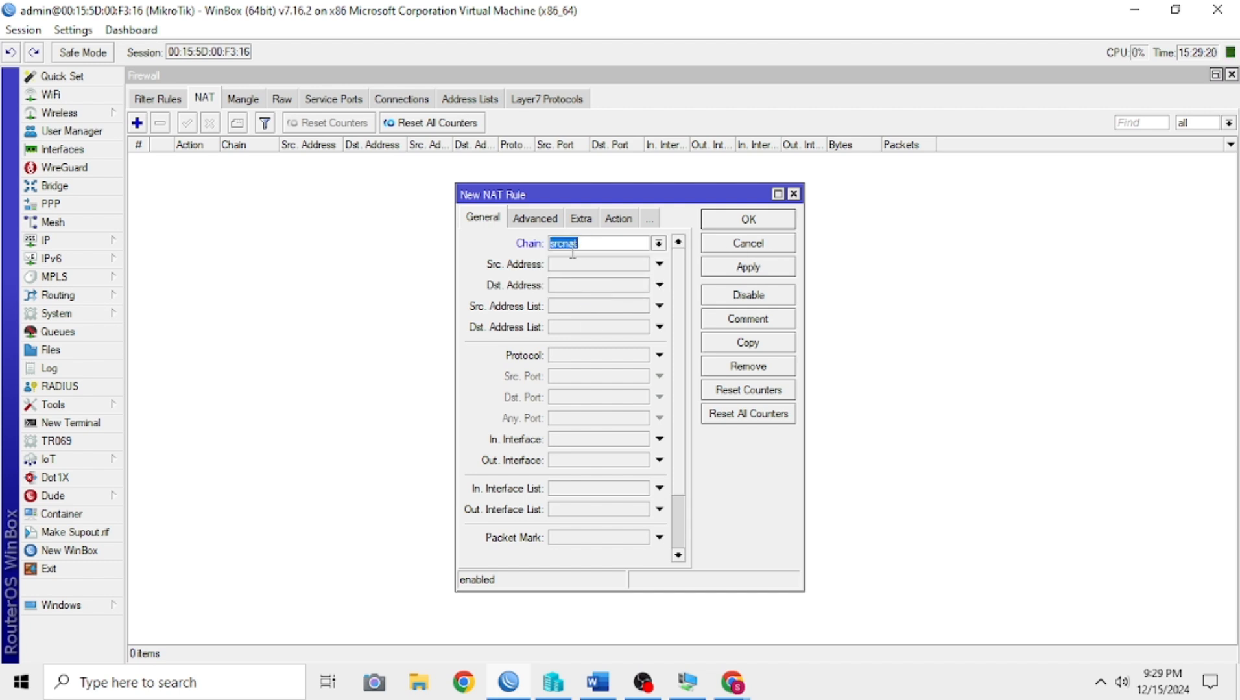
click(544, 220)
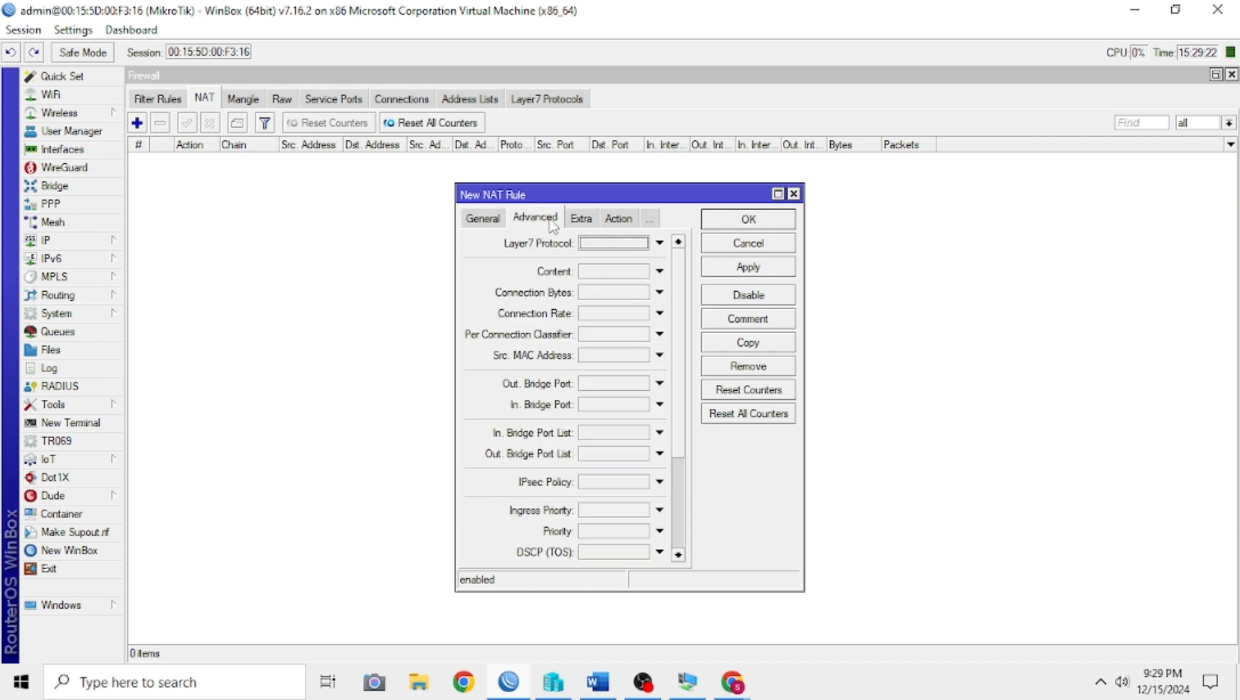
click(496, 219)
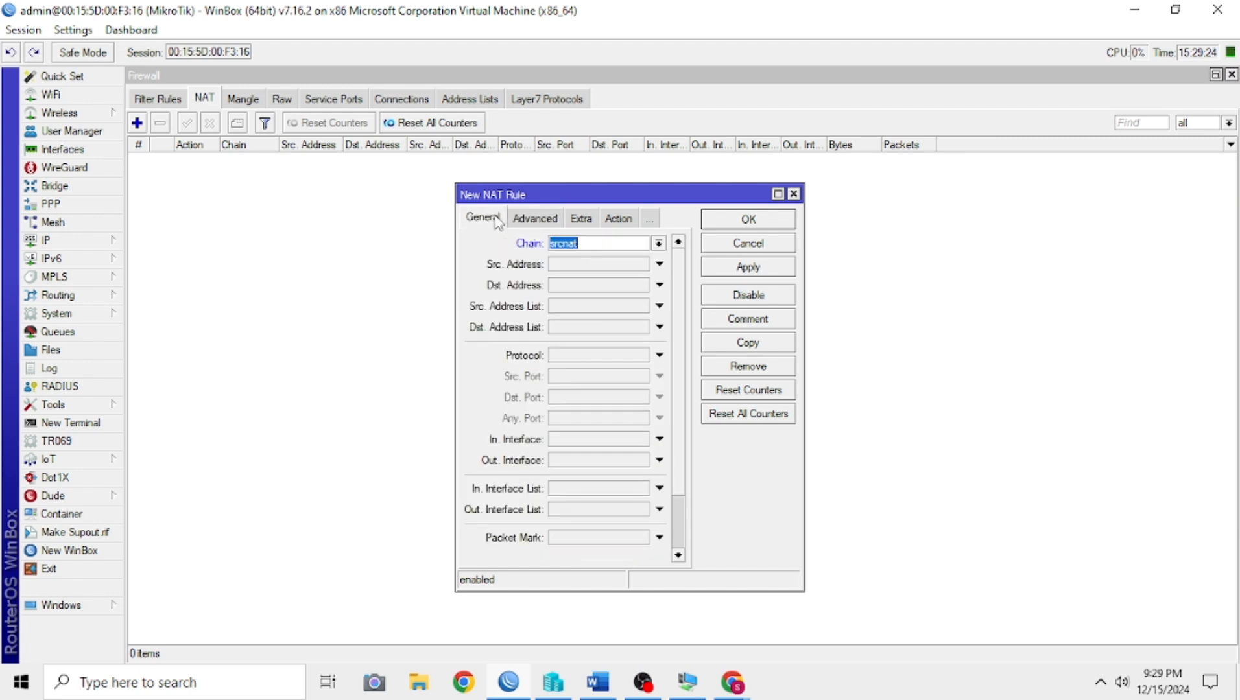
Step: Set the new NAT rule's source address to 172.16.1.5
click(584, 265)
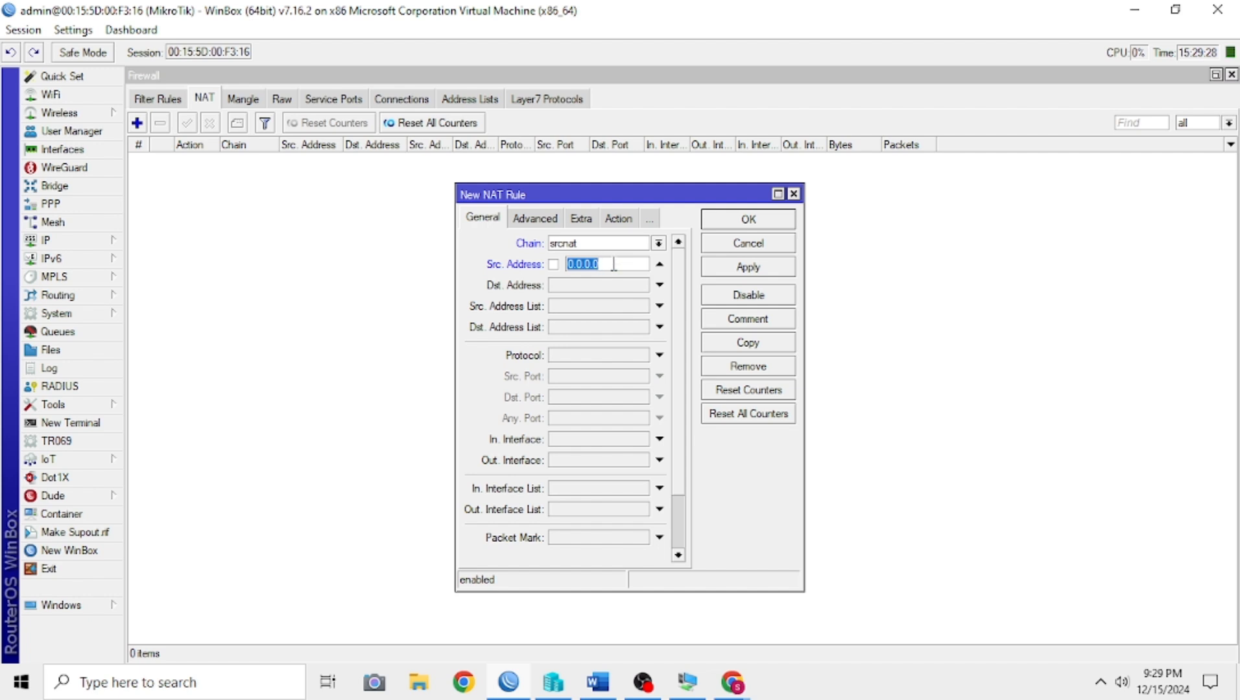
text(172.16.1.5)
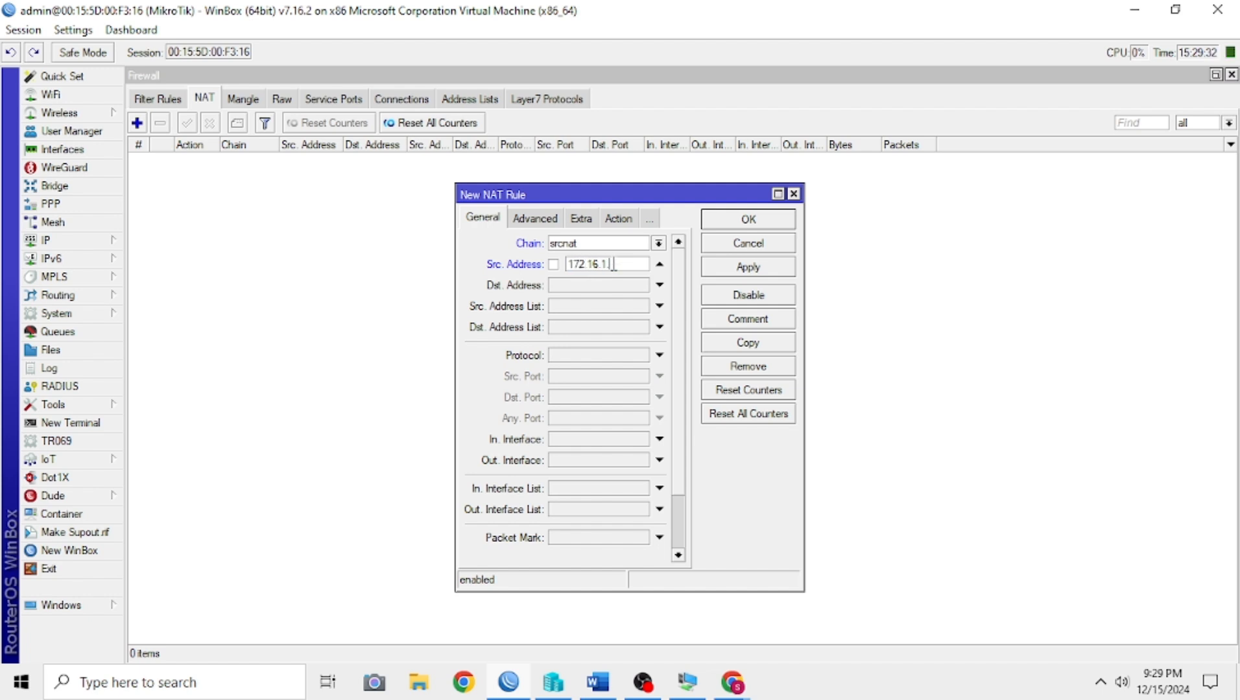